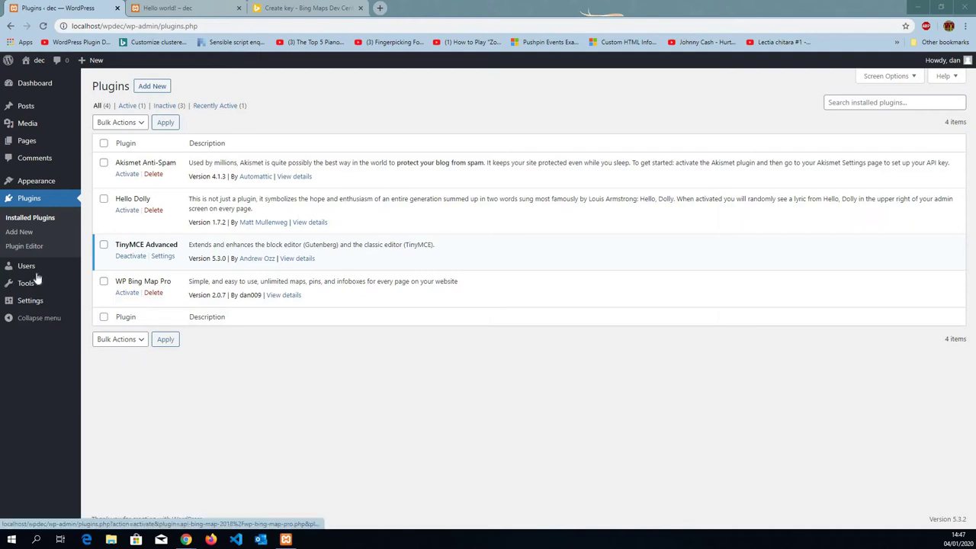
Step: Find the WP Bing Map Pro plugin by searching for "wp bing map pro" among new plugins, and activate it
click(202, 389)
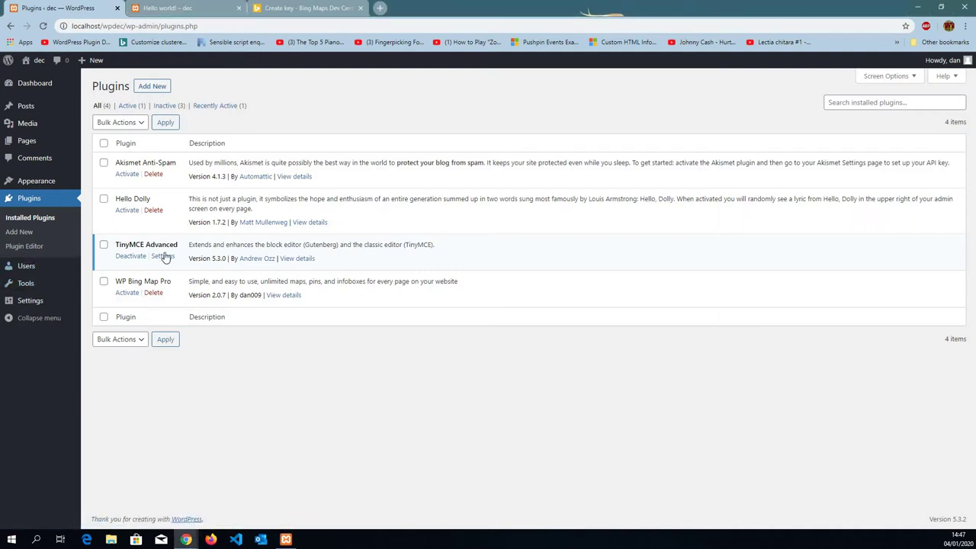
click(150, 86)
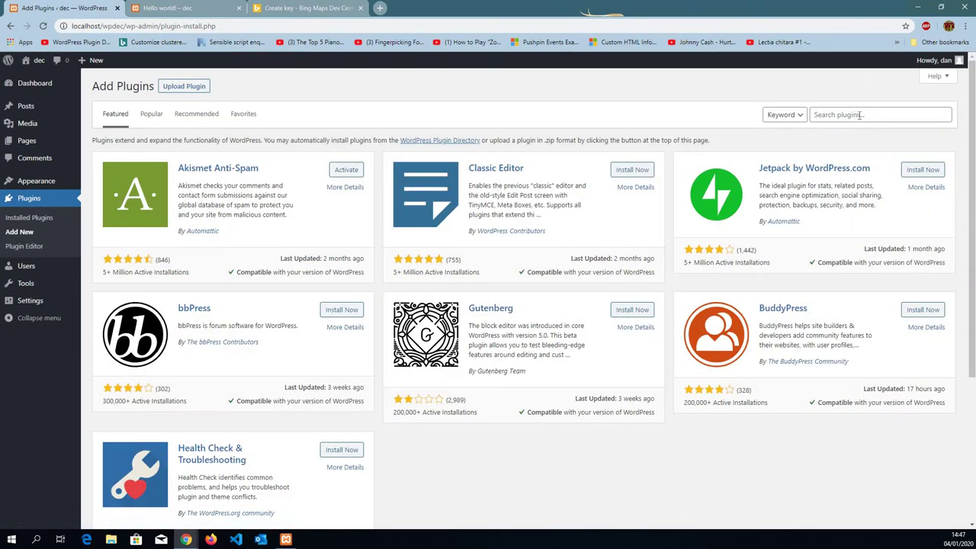
click(859, 115)
text(wp bing map pro)
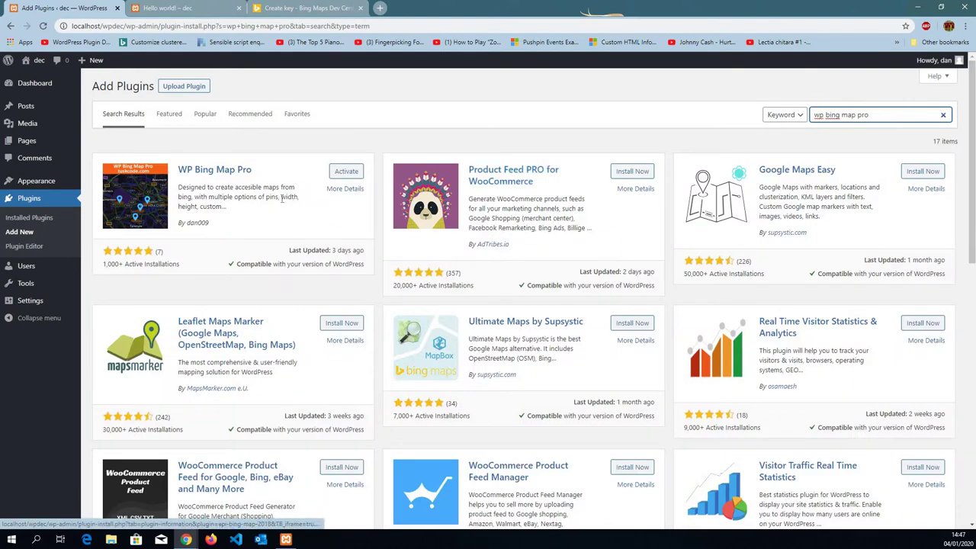
click(283, 209)
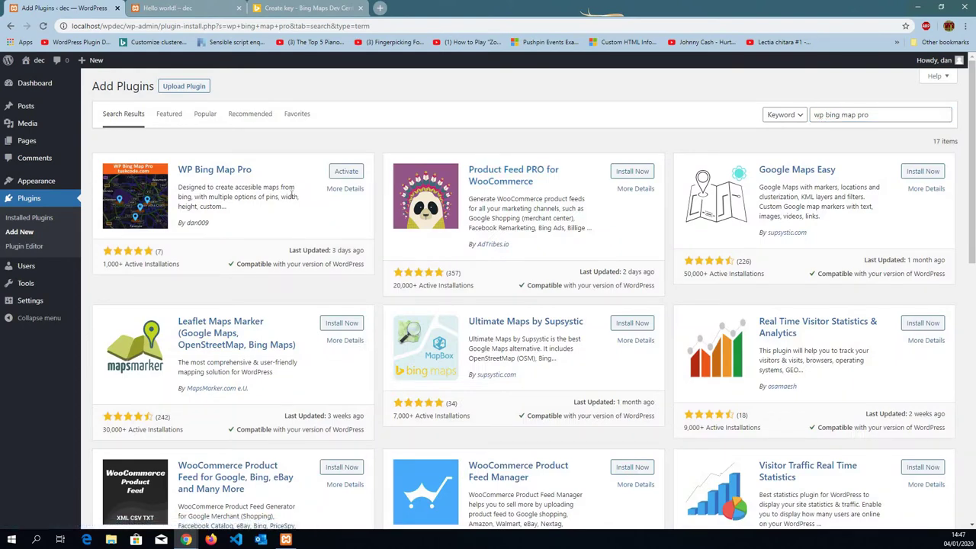
click(347, 172)
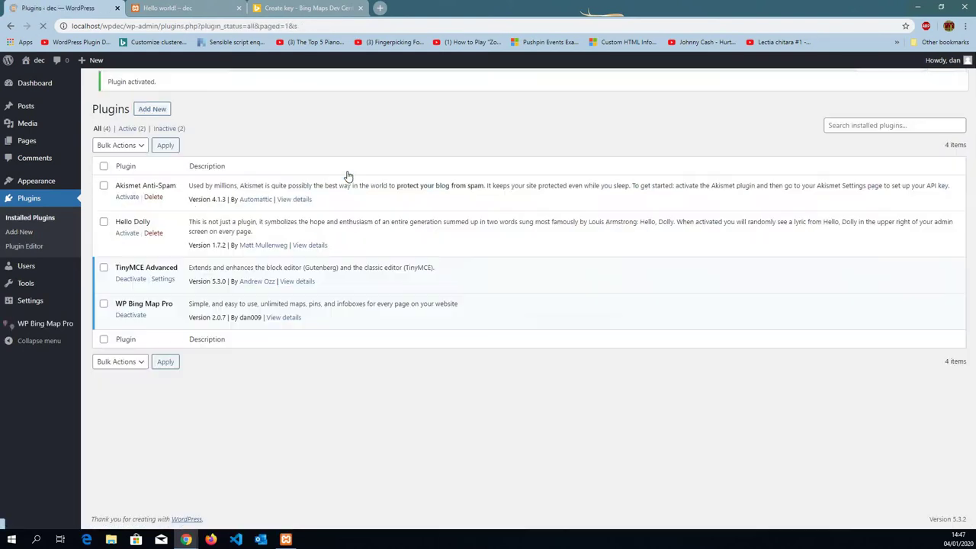
Step: Create a new map named "my first map" in WP Bing Map Pro and open it for editing
mouse_move(37, 305)
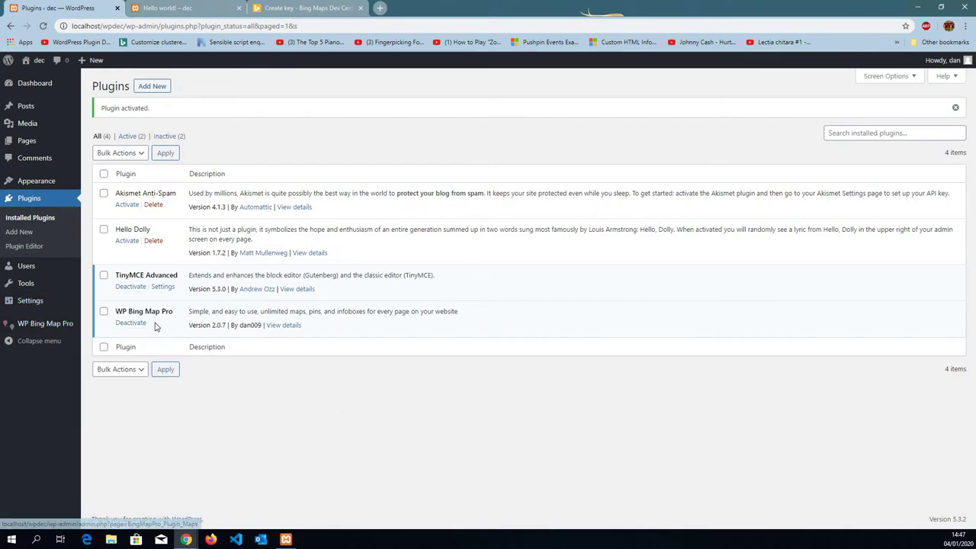
mouse_move(48, 323)
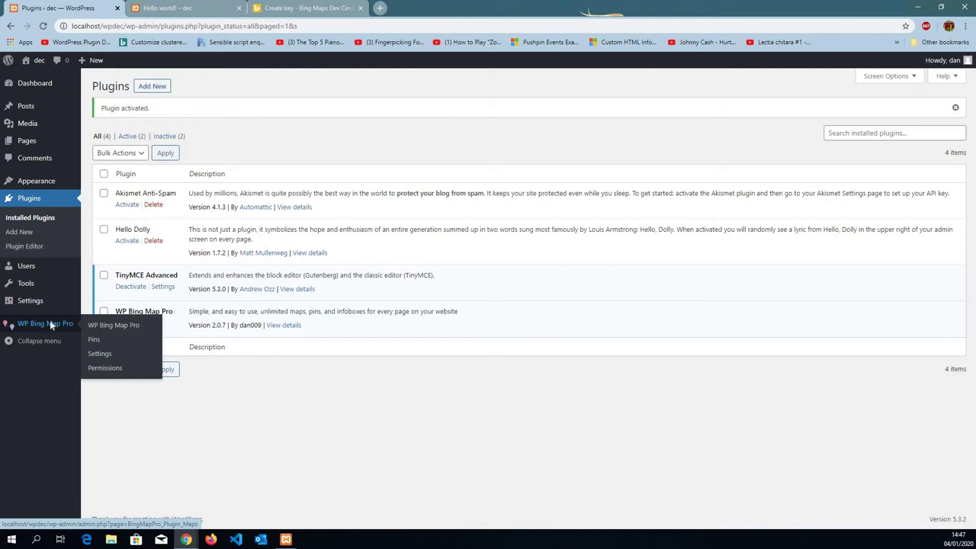
click(51, 325)
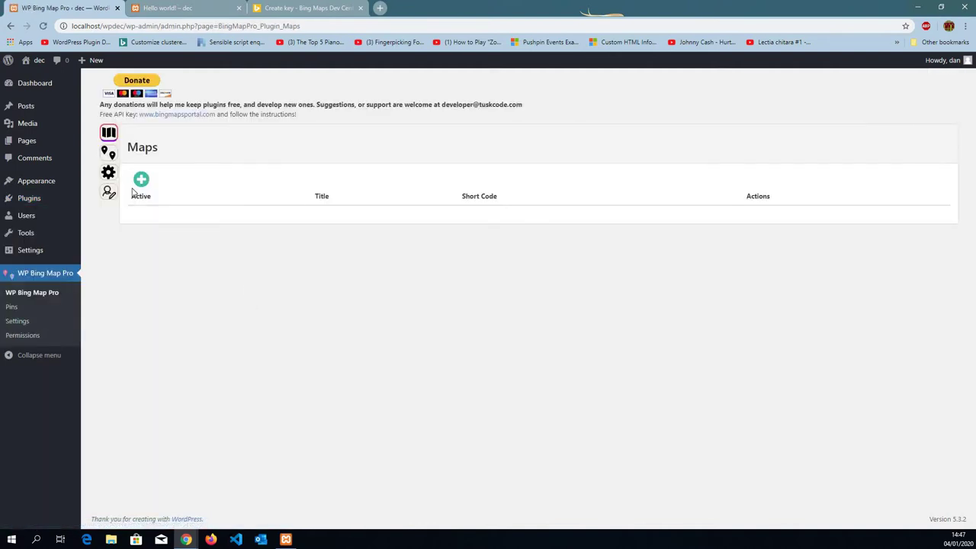
click(141, 180)
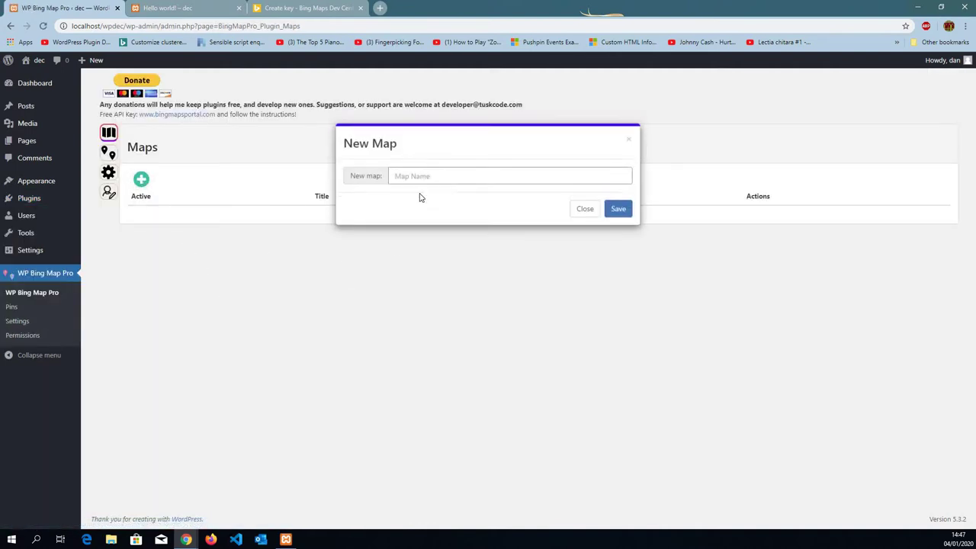
click(424, 181)
text(my f)
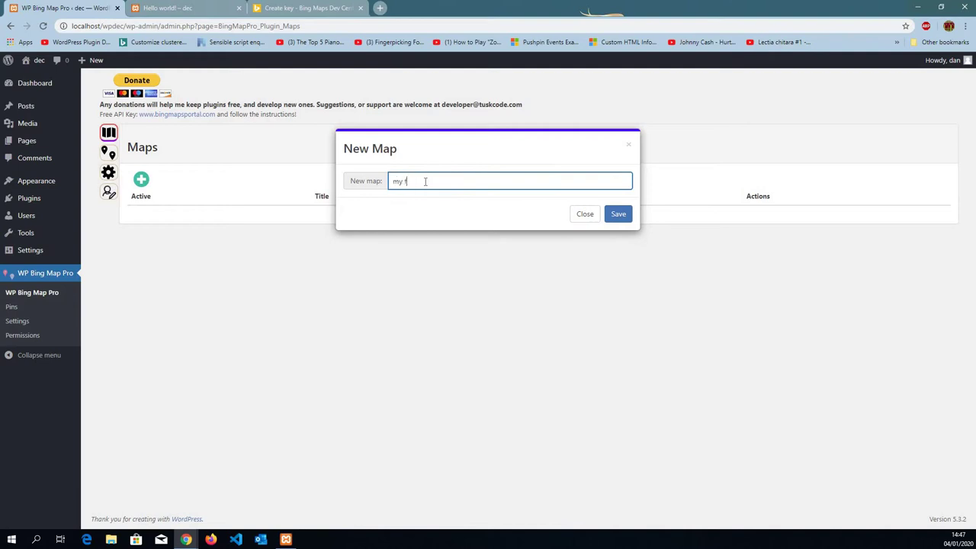
text(irst map)
click(618, 213)
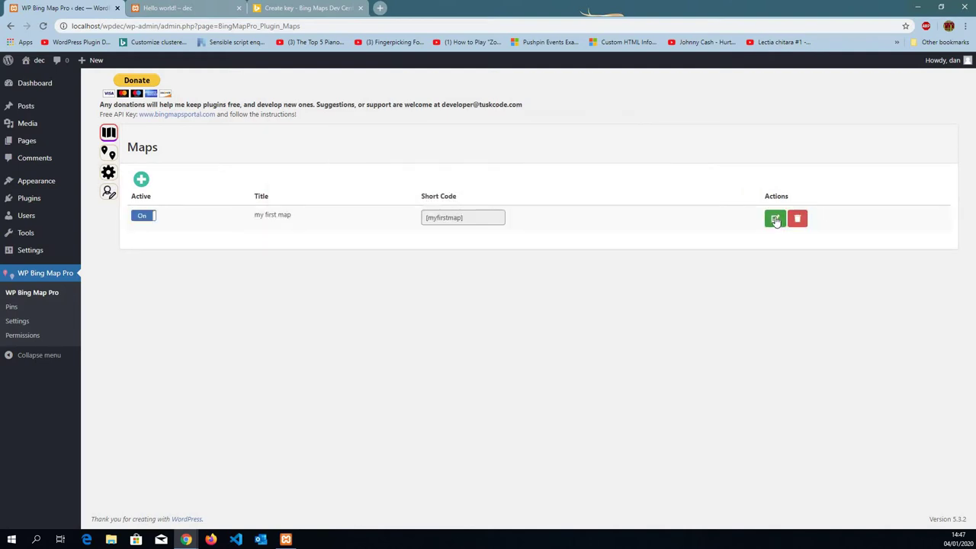
click(775, 219)
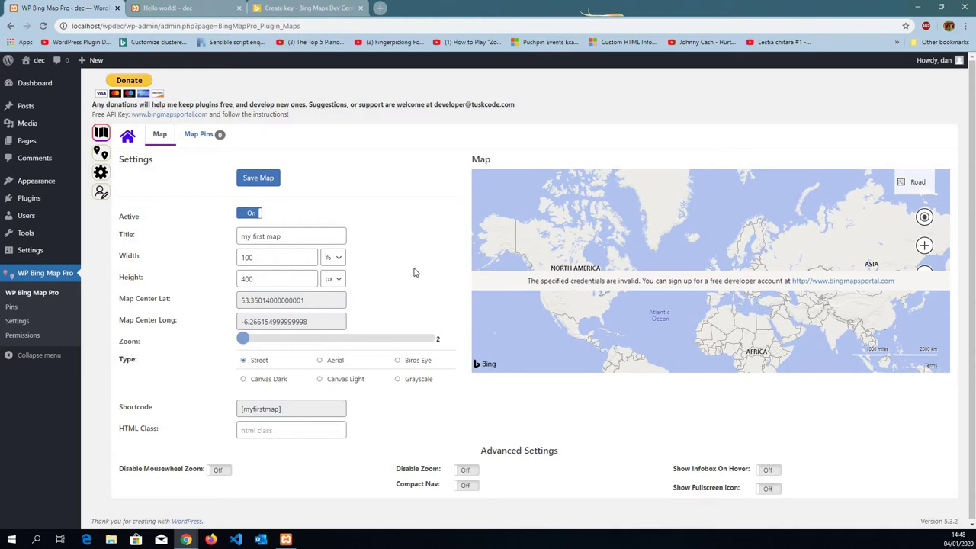
Step: From the map plugin's general settings, follow the Bing Map API key link to the Dev Center and open the account's key list
click(23, 322)
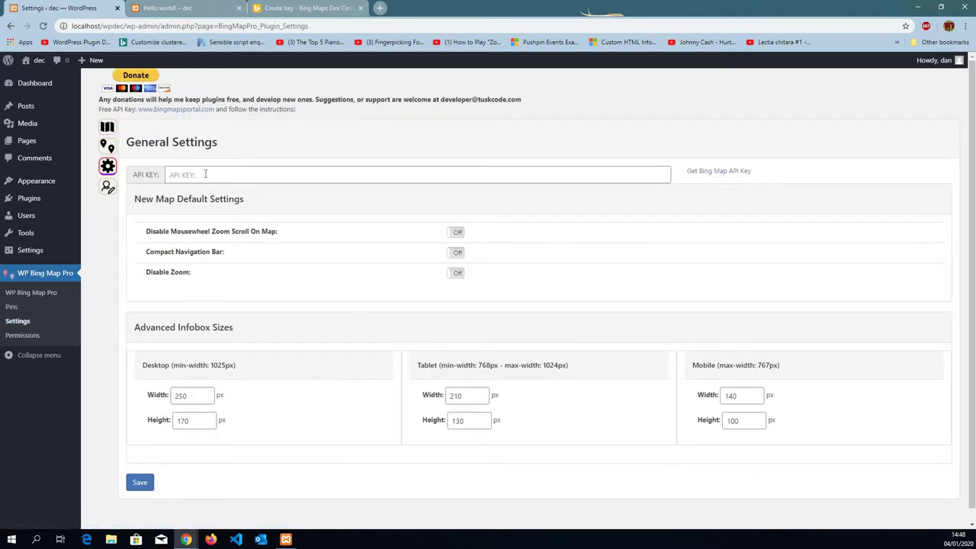
click(205, 174)
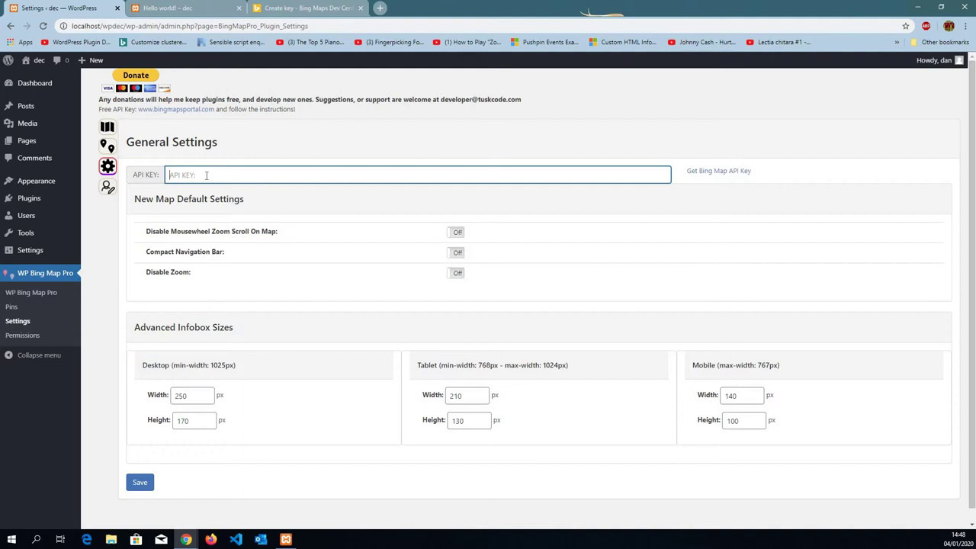
click(631, 209)
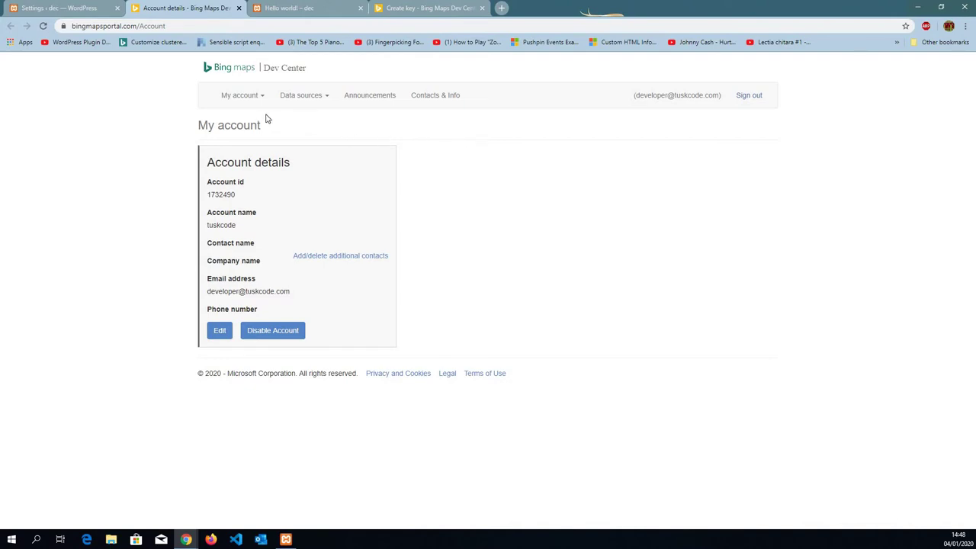
mouse_move(241, 102)
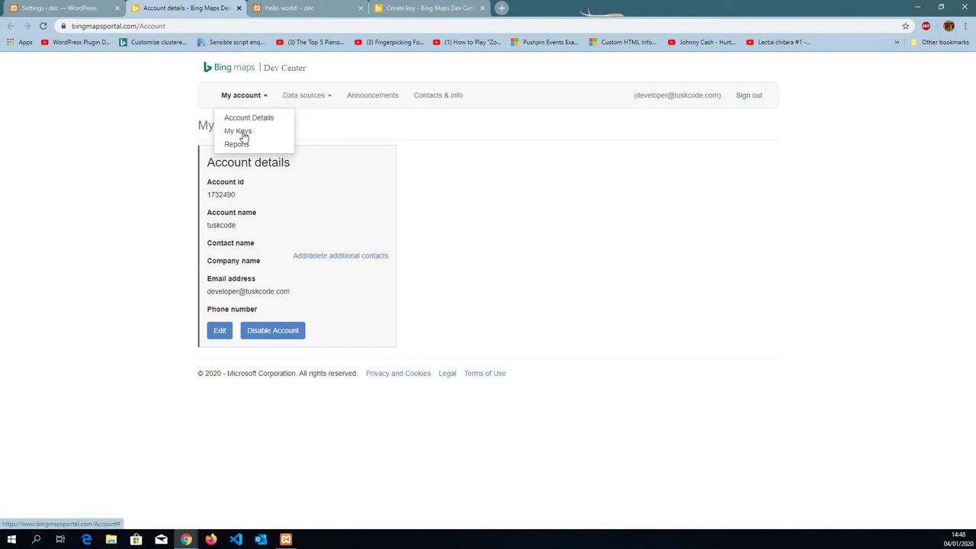
click(240, 131)
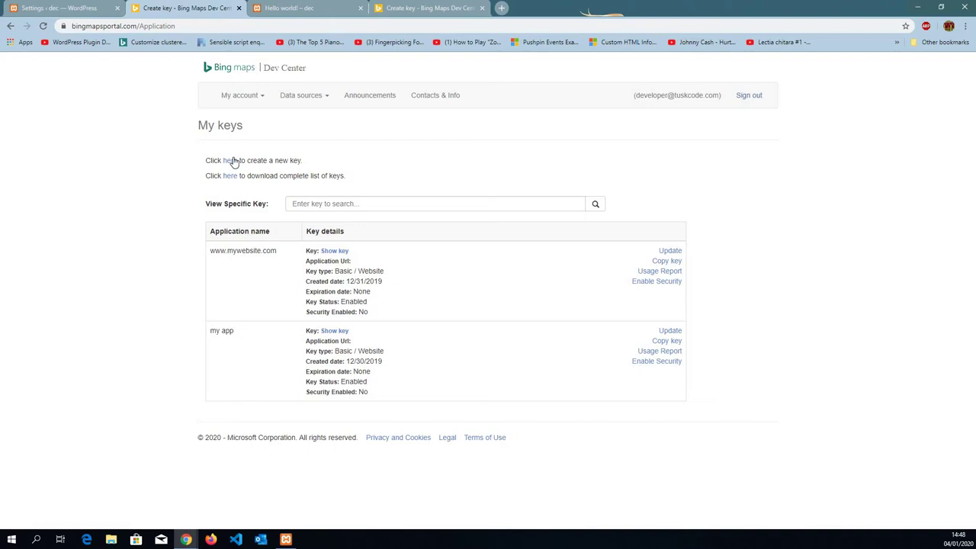
Step: Examine the key creation form's name, URL, key type and application type fields, and close it without creating a key
click(229, 160)
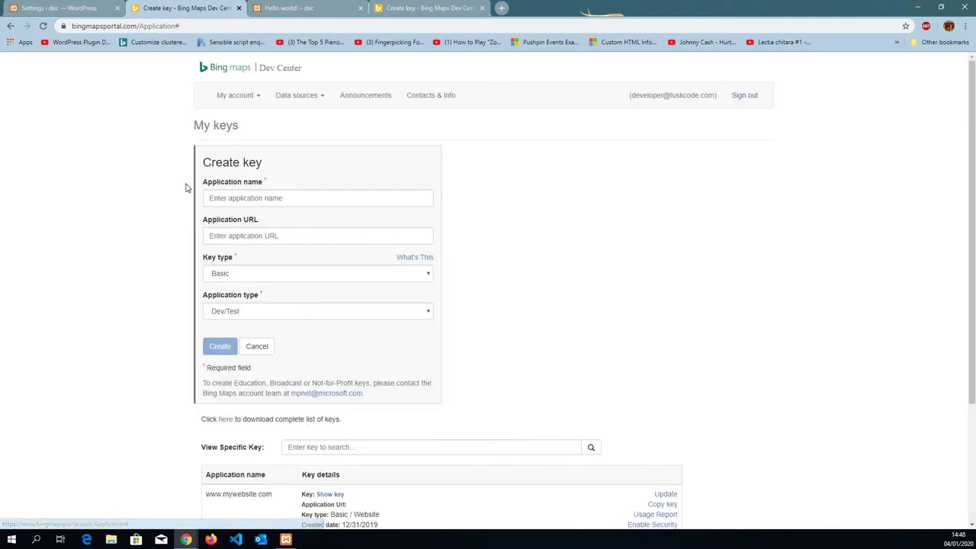
click(266, 198)
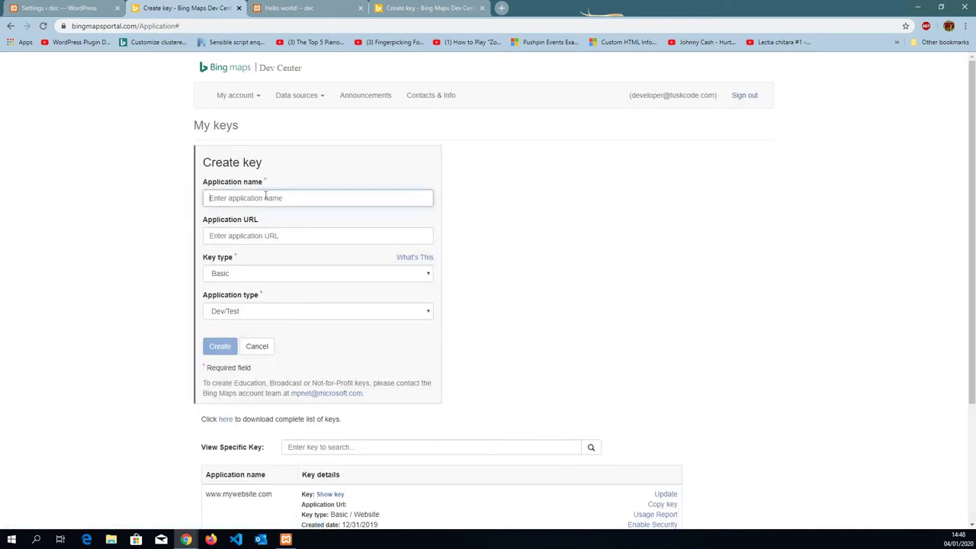
click(274, 236)
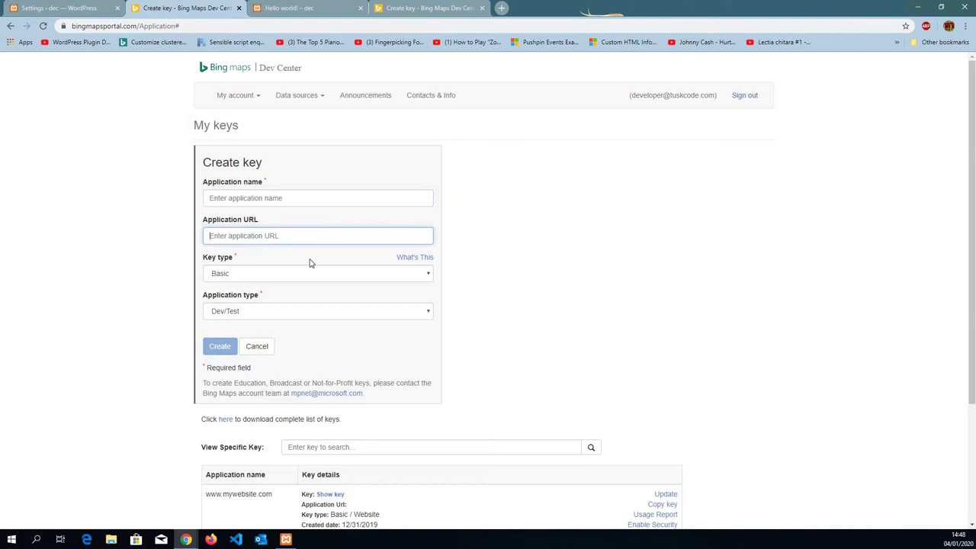
click(274, 276)
click(273, 276)
click(273, 275)
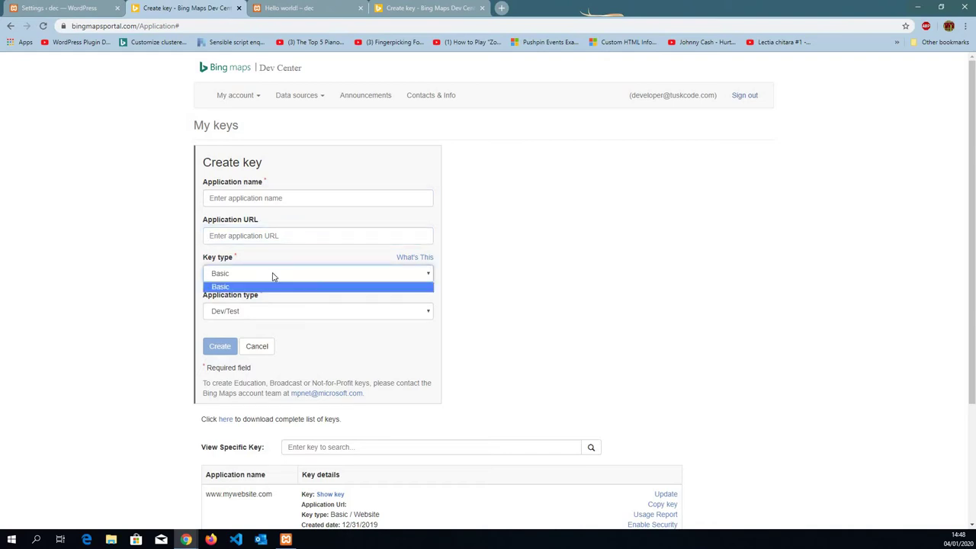
click(273, 276)
click(249, 275)
click(261, 312)
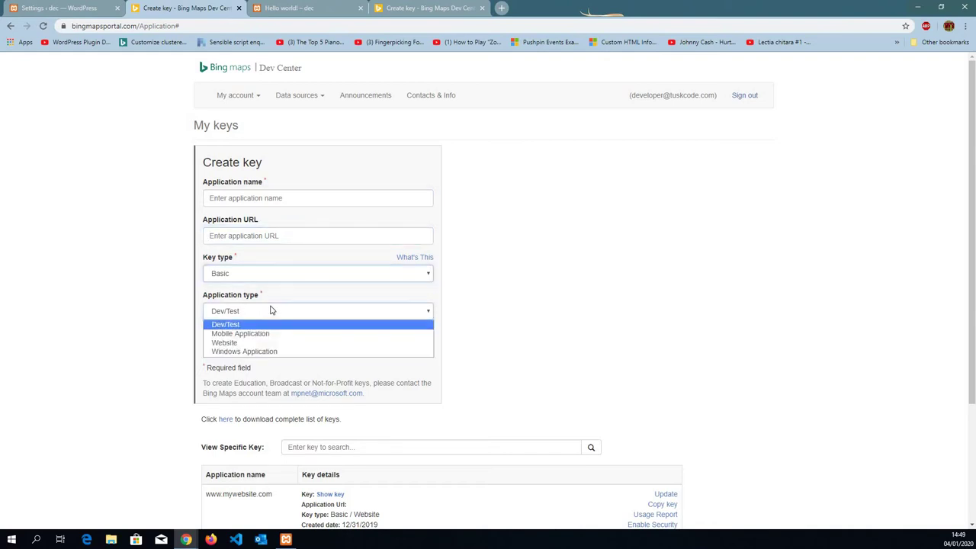
click(223, 348)
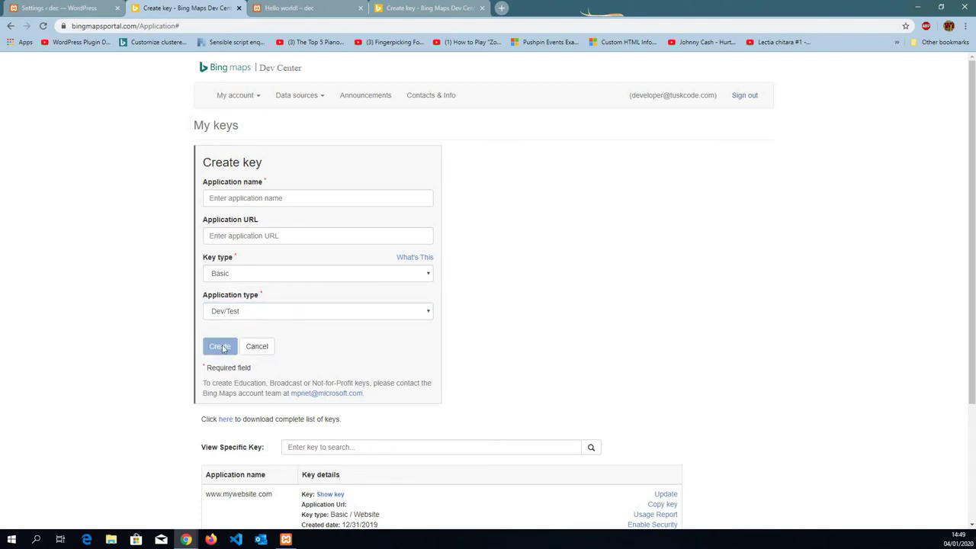
click(259, 346)
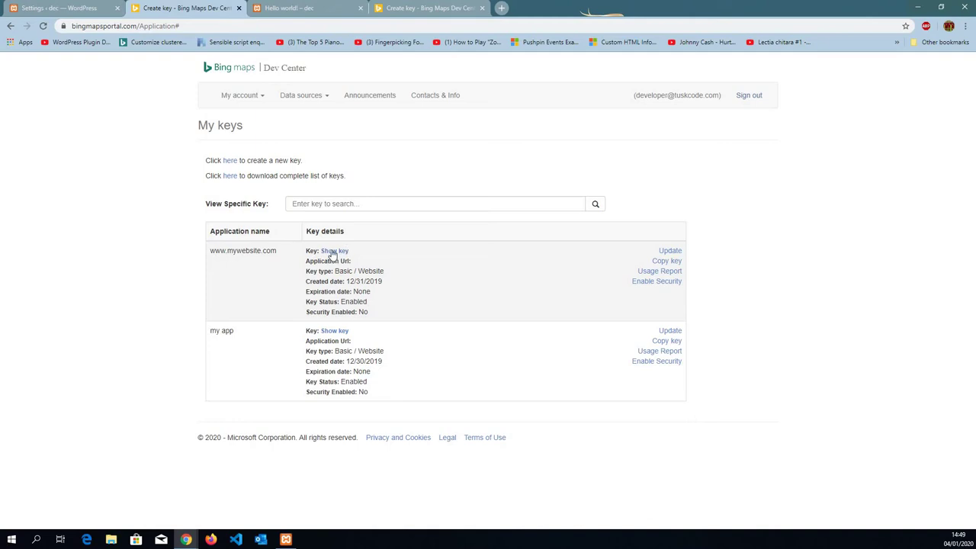
click(333, 251)
drag(601, 251, 349, 250)
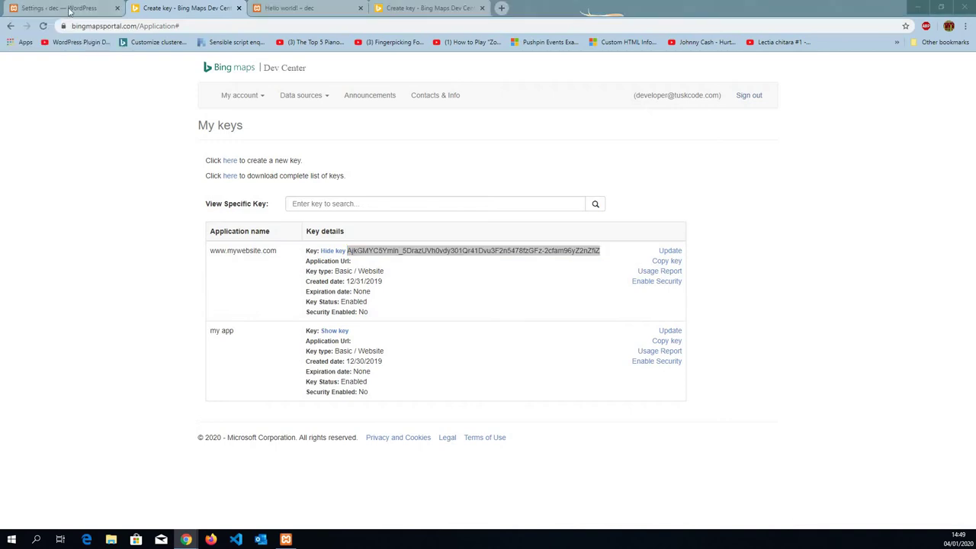
click(61, 8)
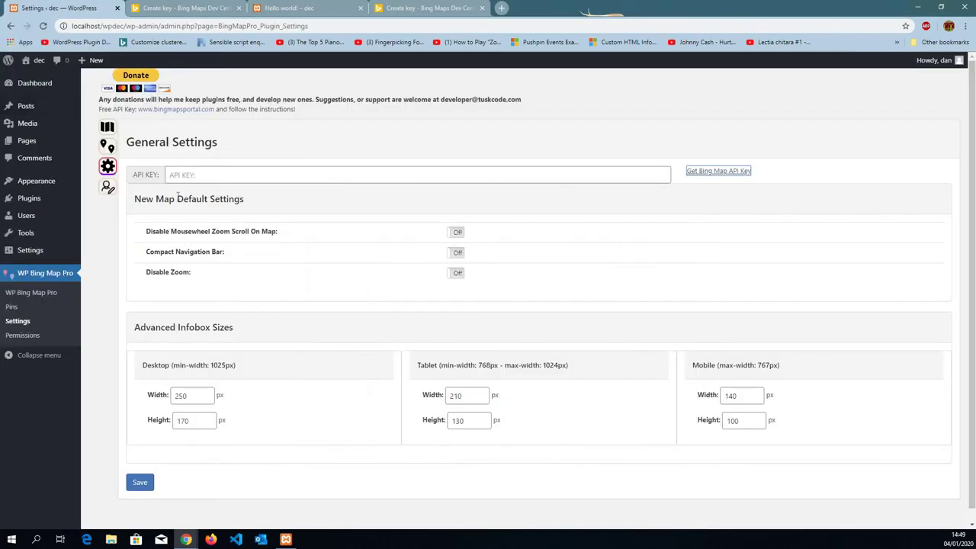
click(212, 174)
key(ctrl+v)
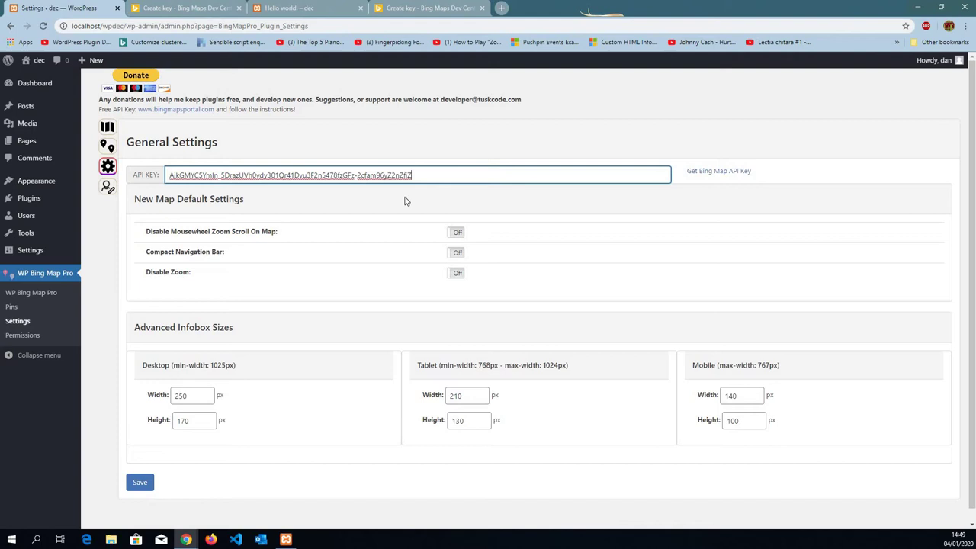
click(140, 482)
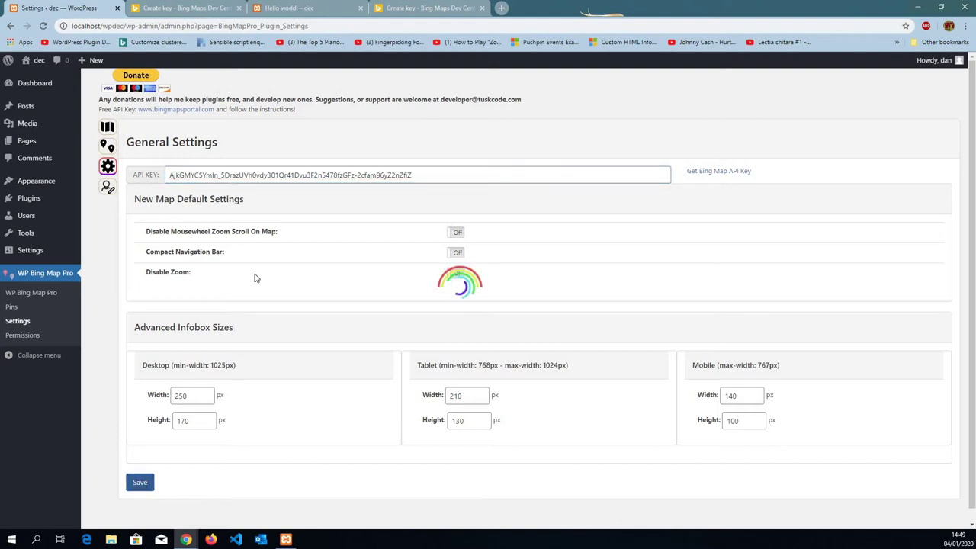
Step: Reopen "my first map" for editing to check its map preview and view its pin assignments
click(34, 295)
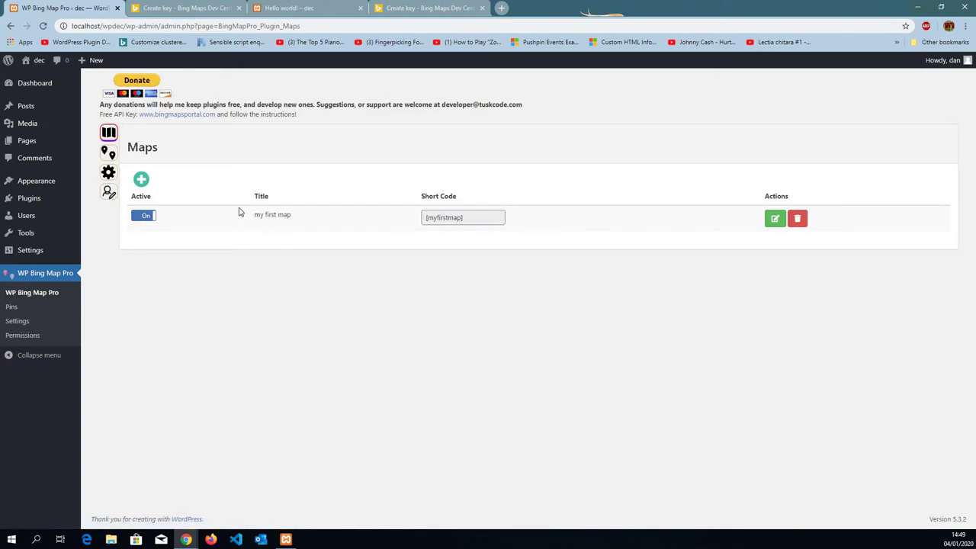
click(774, 220)
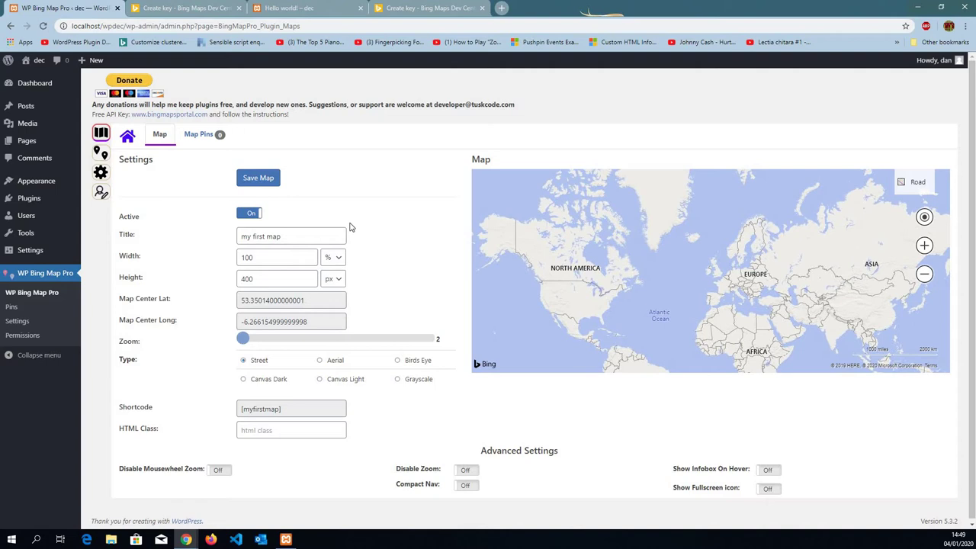
click(201, 135)
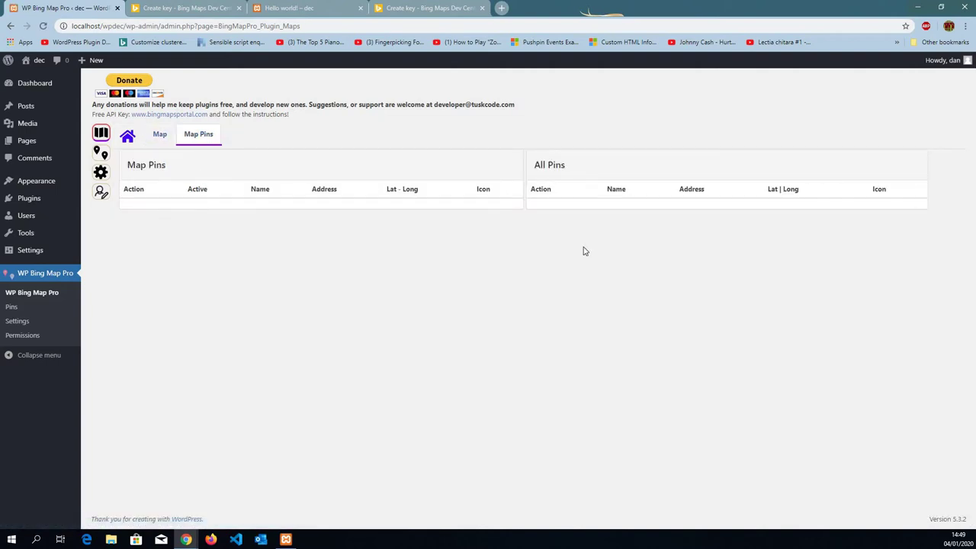
Step: Start a new pin named "Pin One" and set its address to the suggested New York, United States
click(101, 153)
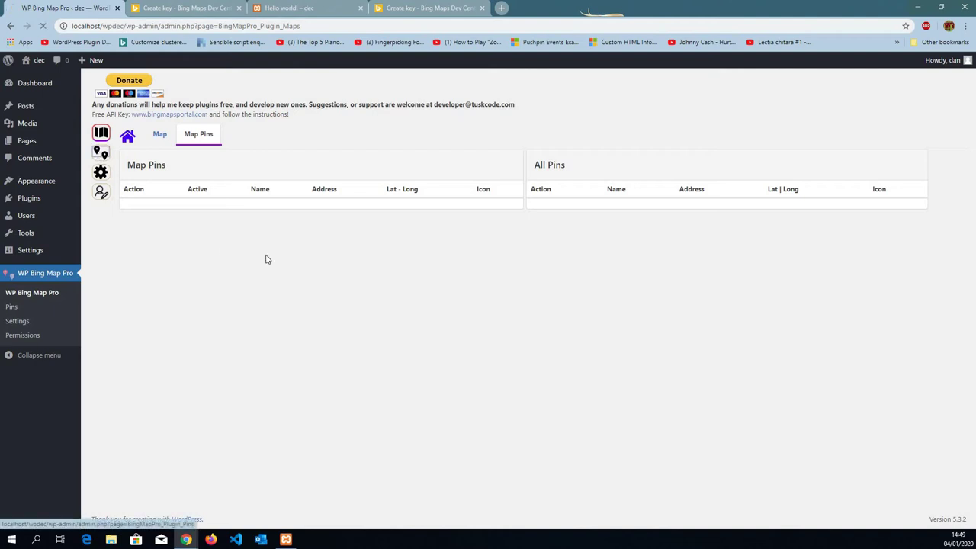
click(133, 178)
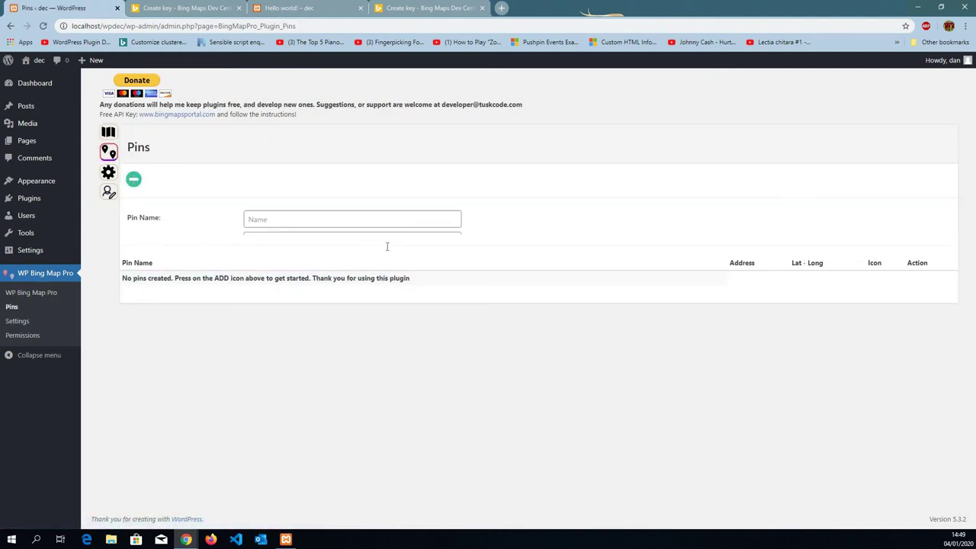
click(363, 219)
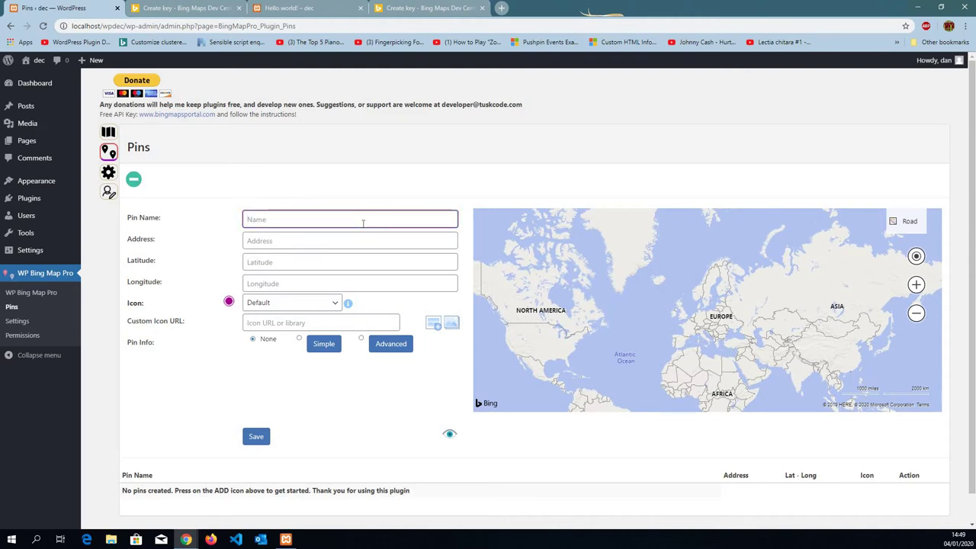
text(Pin One)
click(358, 240)
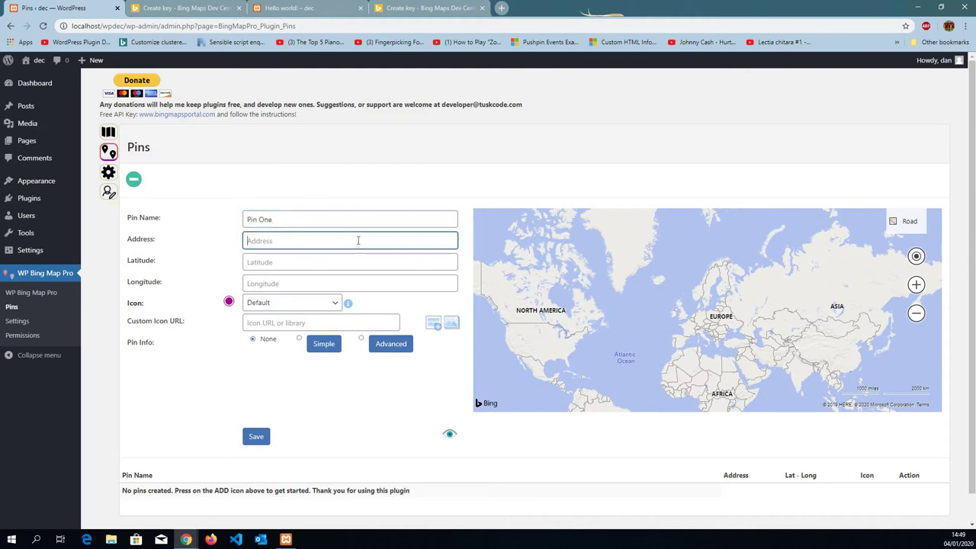
text(new yourr)
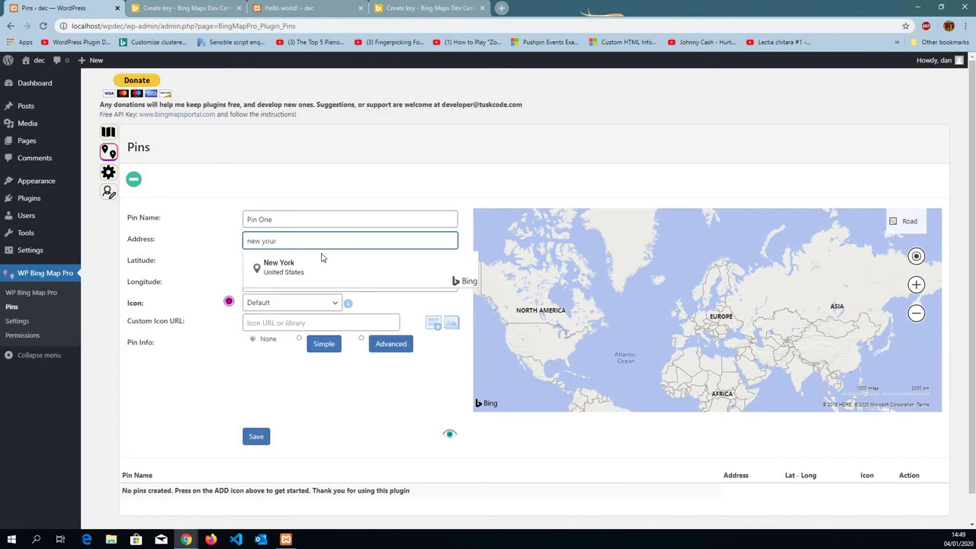
click(315, 266)
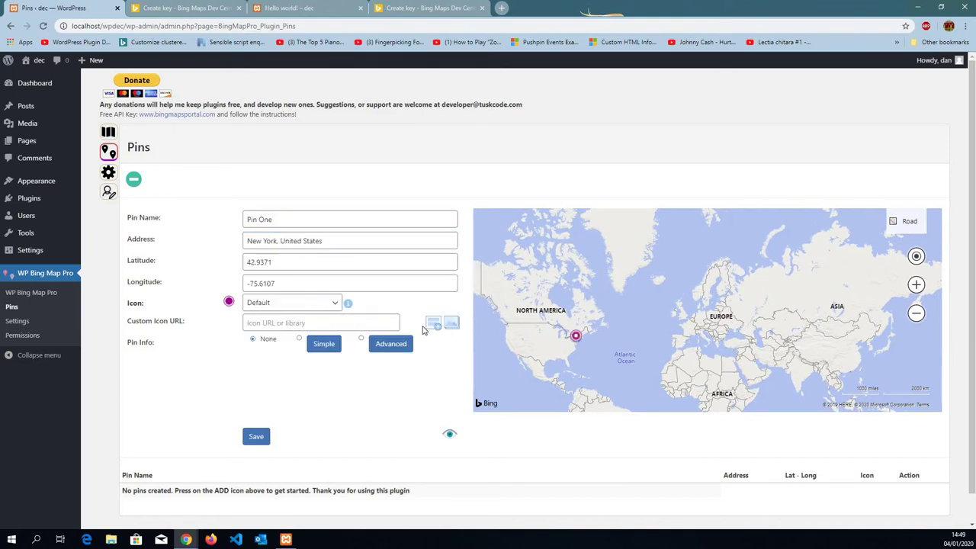
Step: Choose anchorpier.png from the media library as Pin One's custom icon
click(434, 325)
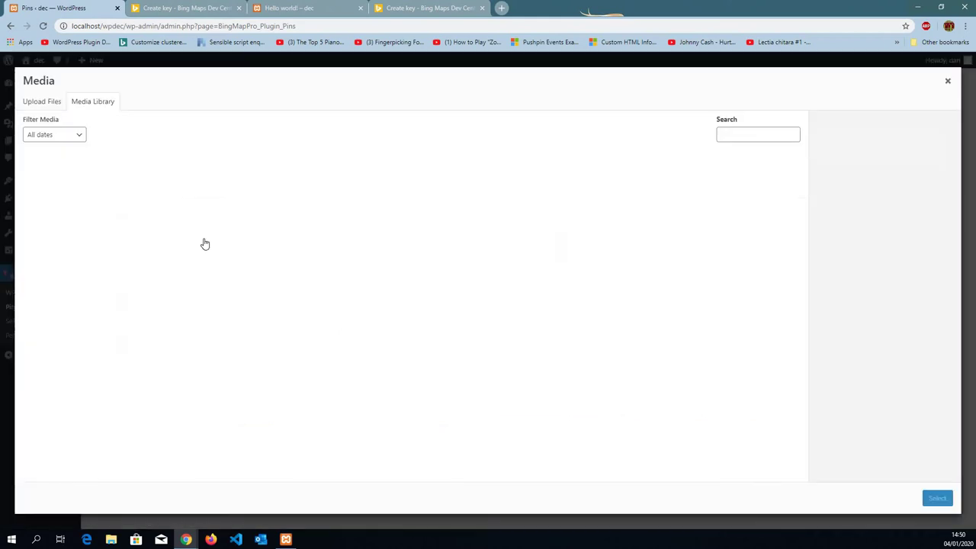
click(305, 263)
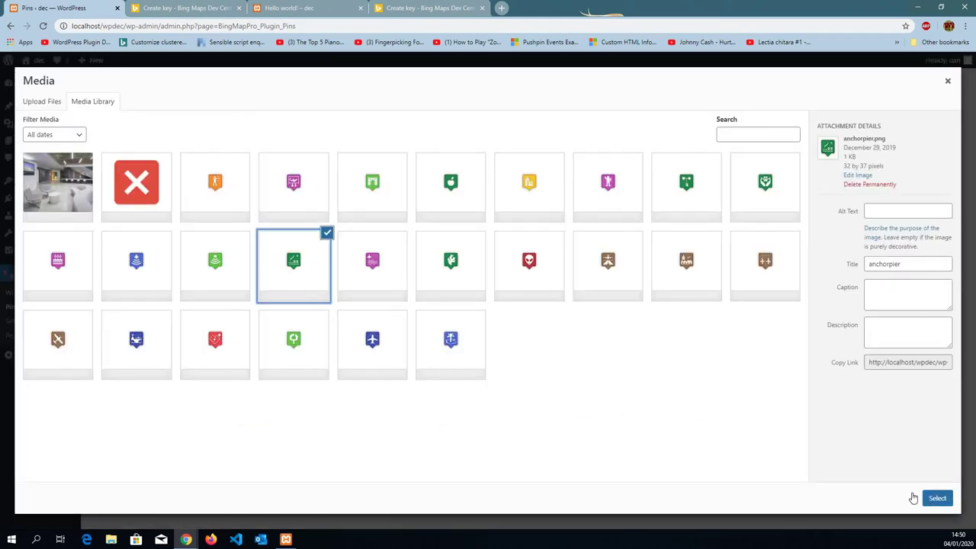
click(938, 498)
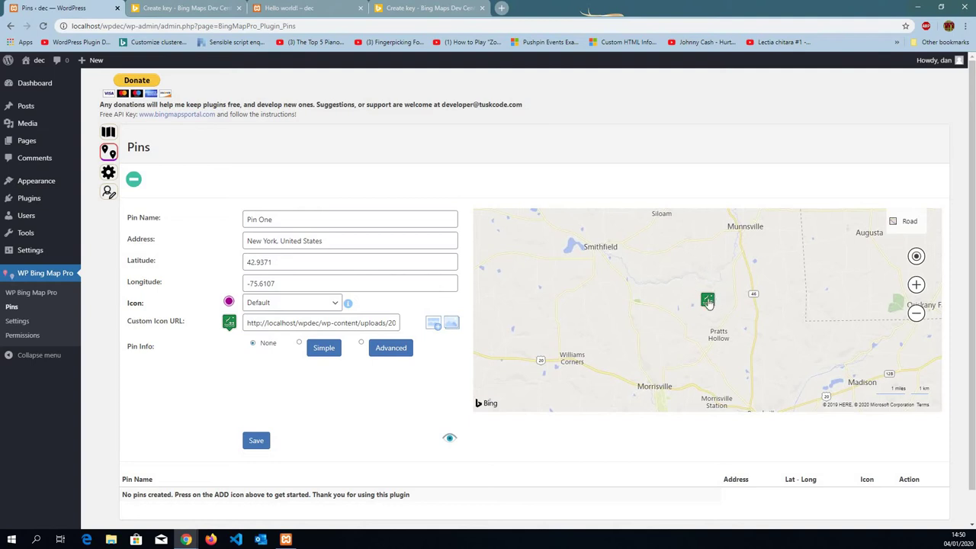
Step: Give Pin One a simple infobox with title "Simple title" and description "simple description", and save the pin
click(299, 343)
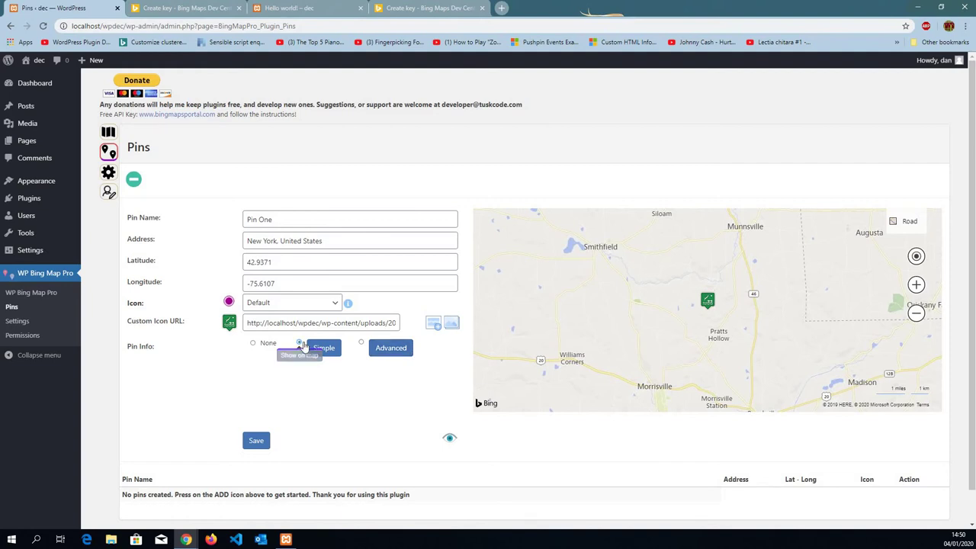
click(325, 348)
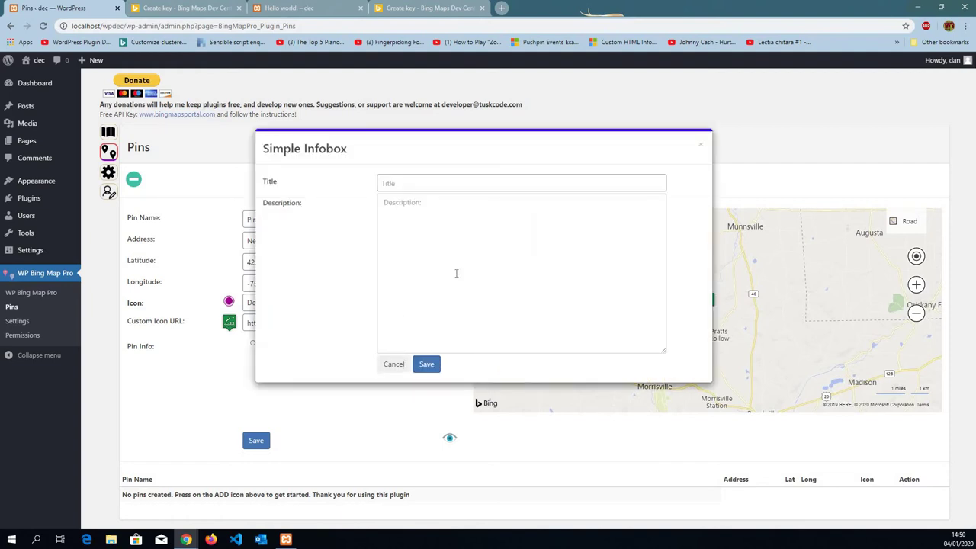
click(445, 183)
text(Simple title)
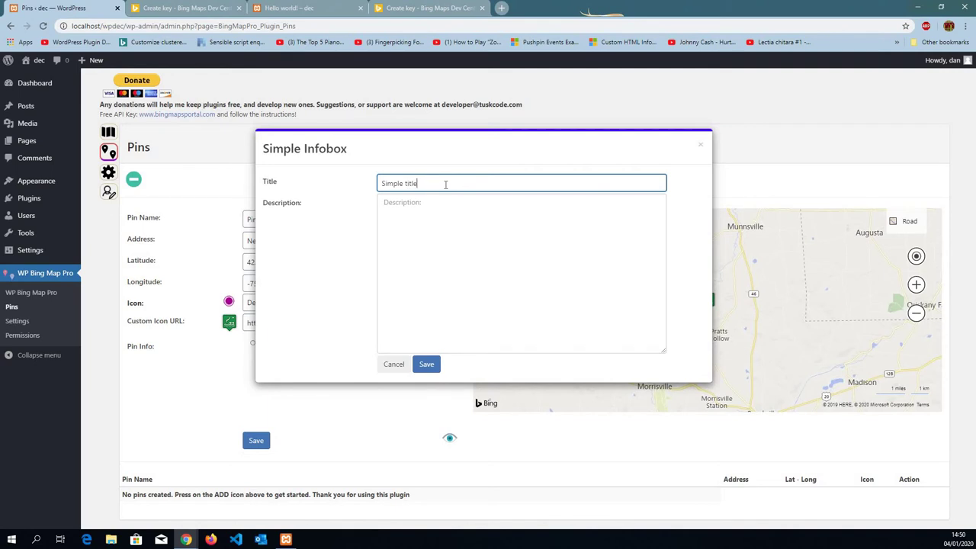
key(Tab)
text(s)
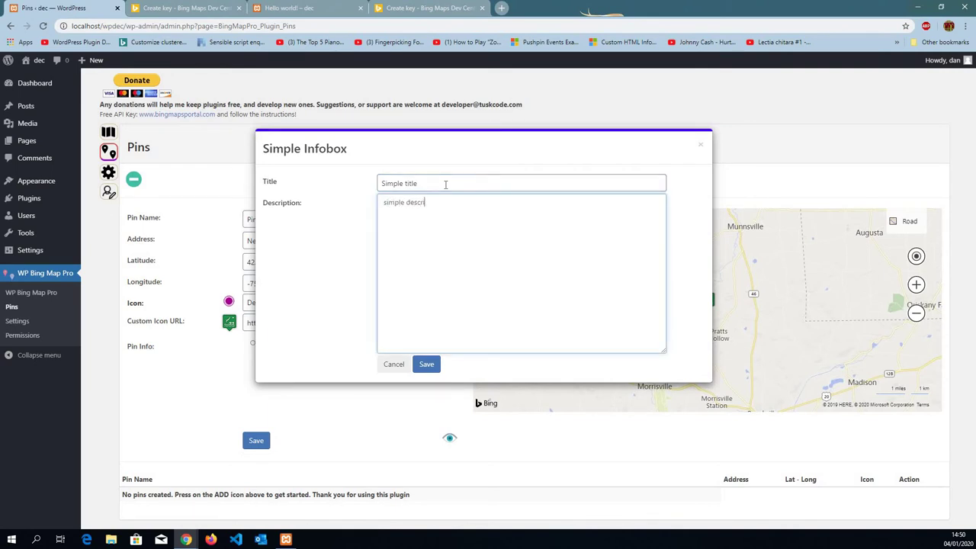
click(425, 365)
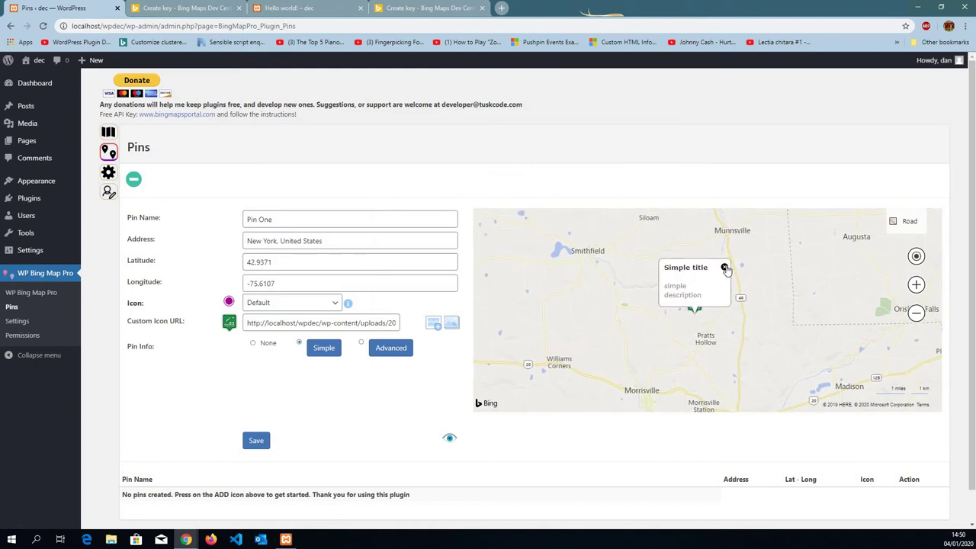
click(724, 268)
click(256, 443)
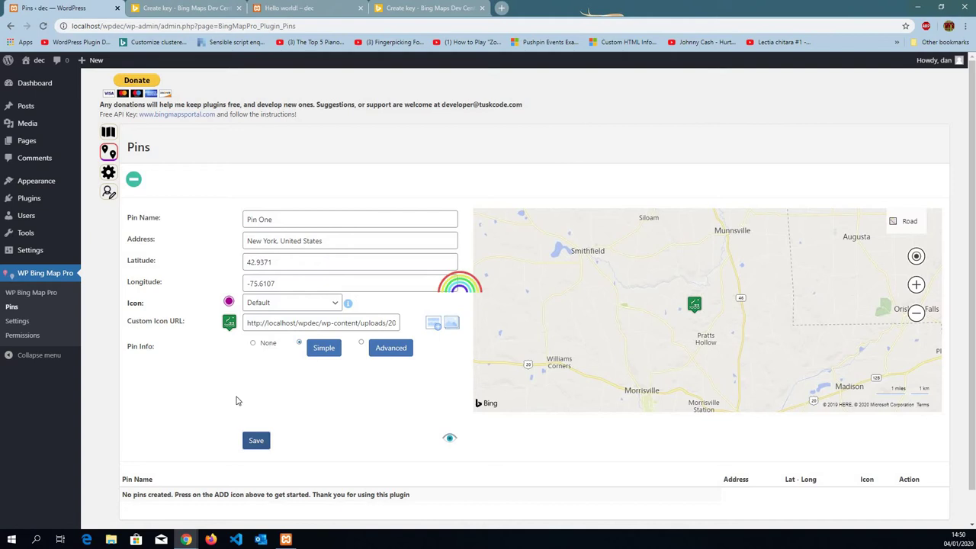
Step: Start a second pin named "Pin Two" with the suggested address New Rd, Youngstown, Ohio, United States
click(290, 218)
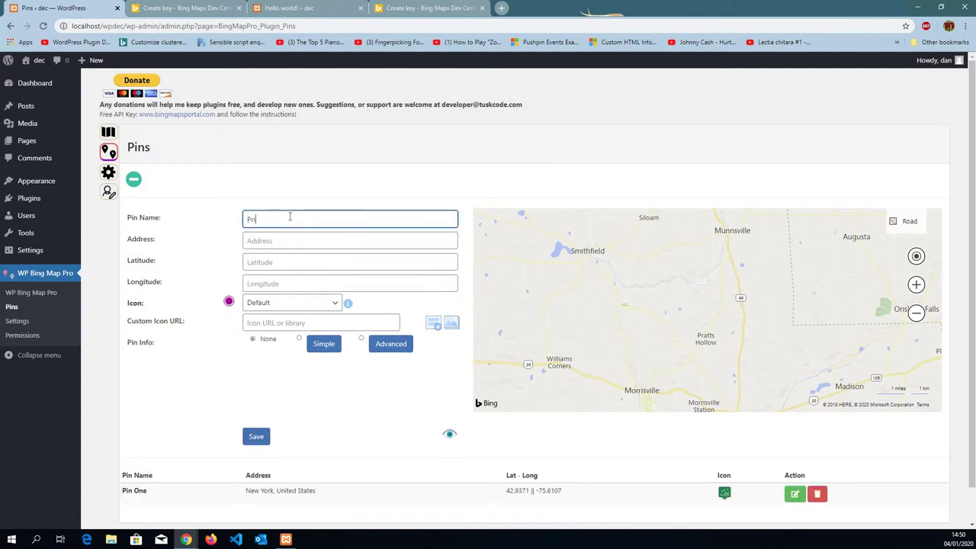
key(BackSpace)
text(n Two)
key(Tab)
text(new you)
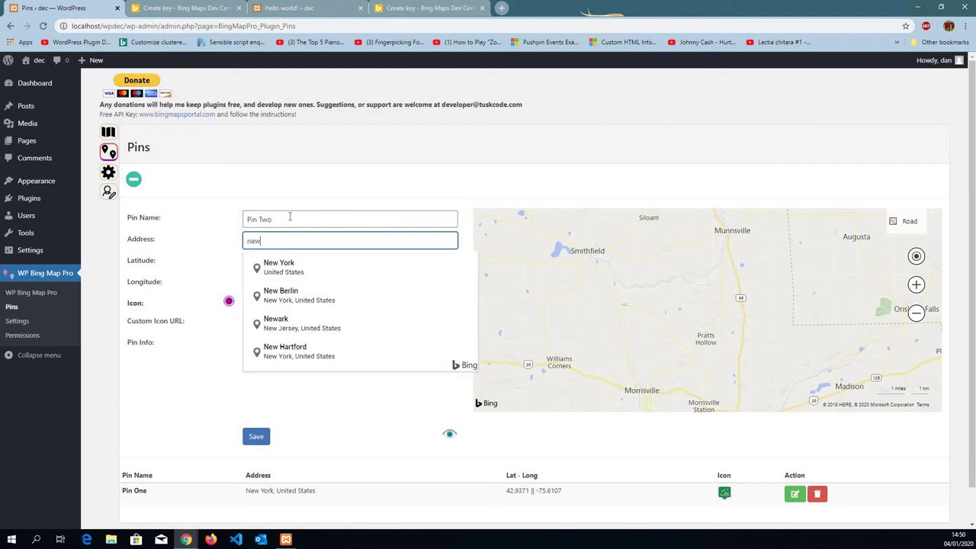
click(287, 309)
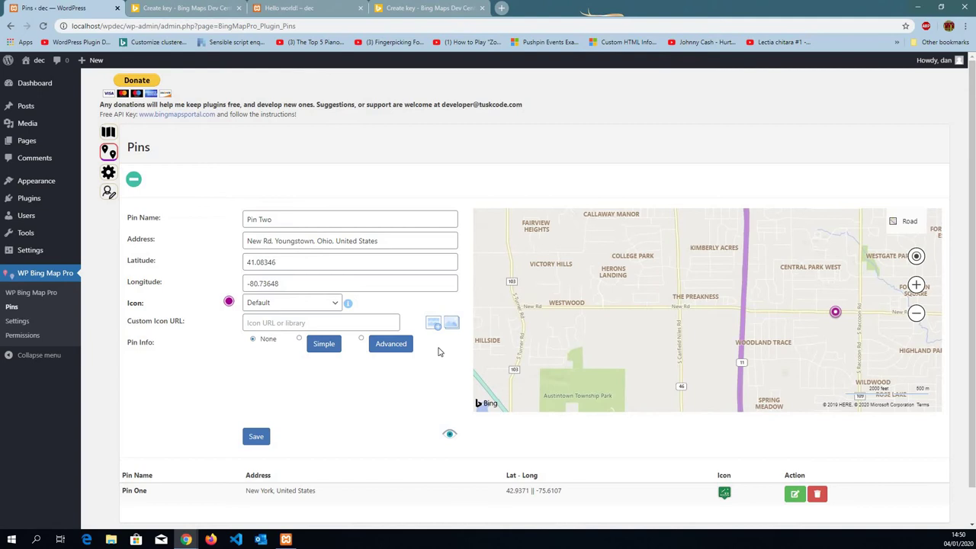
Step: Choose the basketball.png icon from the custom icon library for Pin Two
click(451, 324)
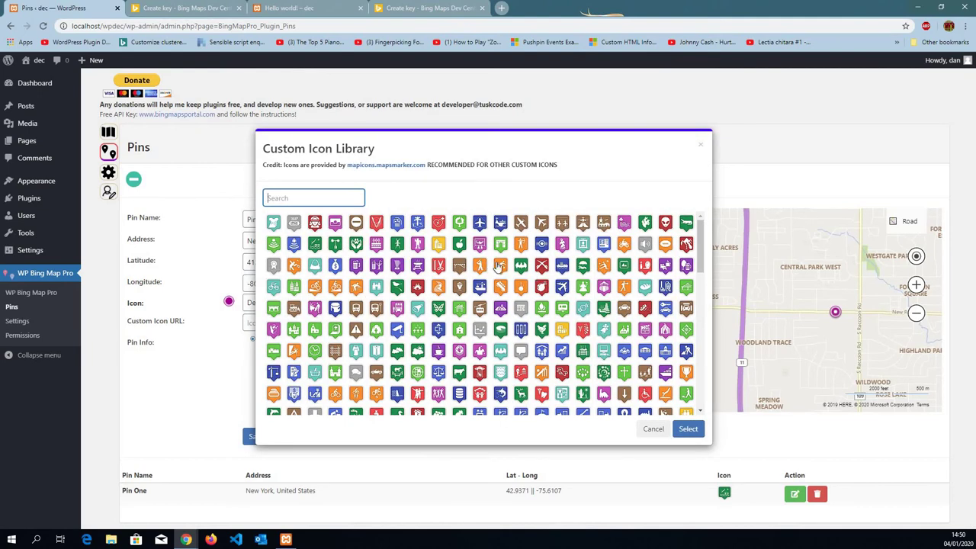
click(500, 265)
key(Return)
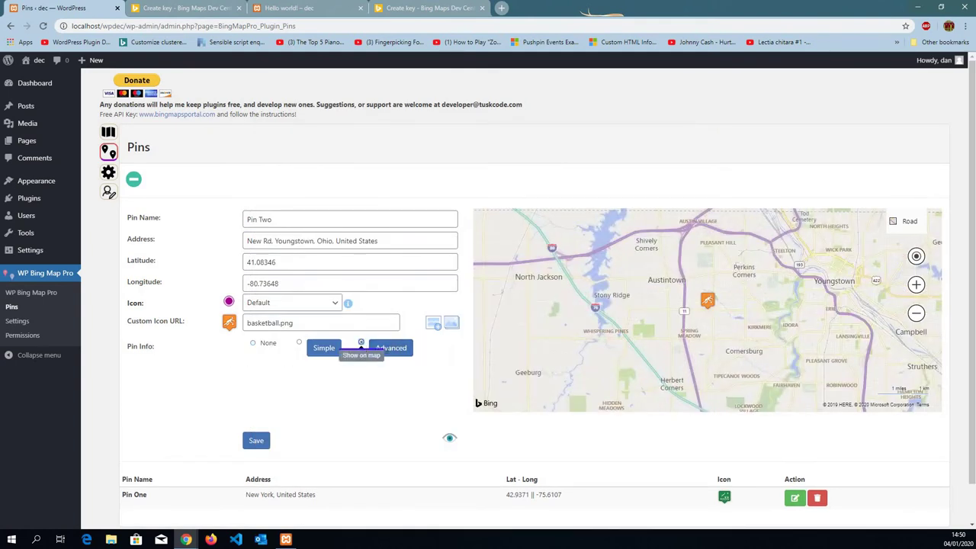
Step: Enable an advanced infobox for Pin Two and enter a centred, bold heading "Advanced Infobox Title"
click(362, 348)
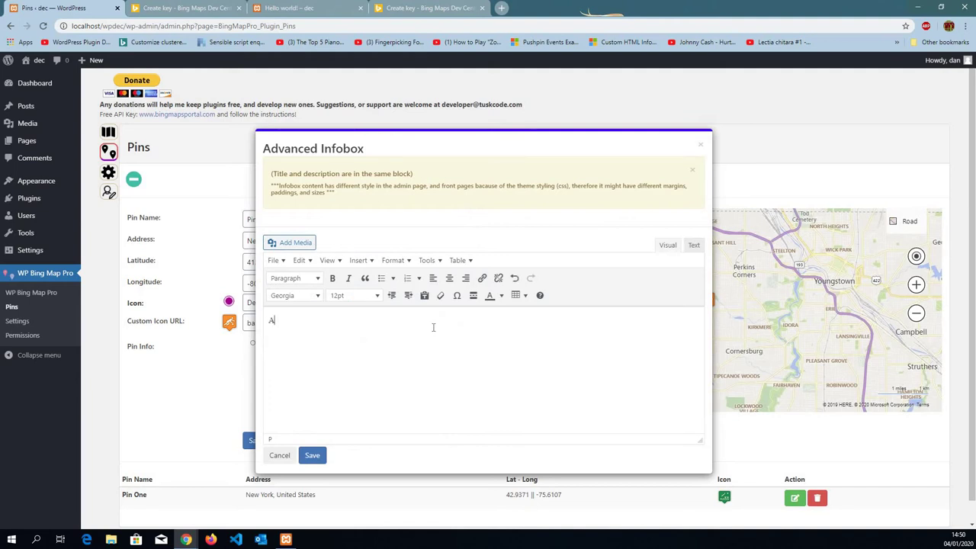
text(Advanced Infobox Title)
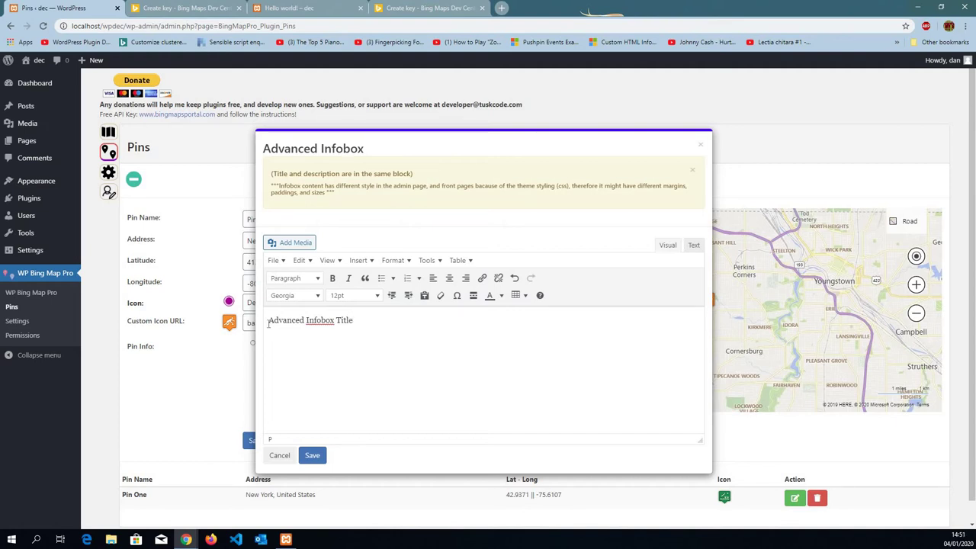
drag(268, 324, 354, 321)
click(450, 277)
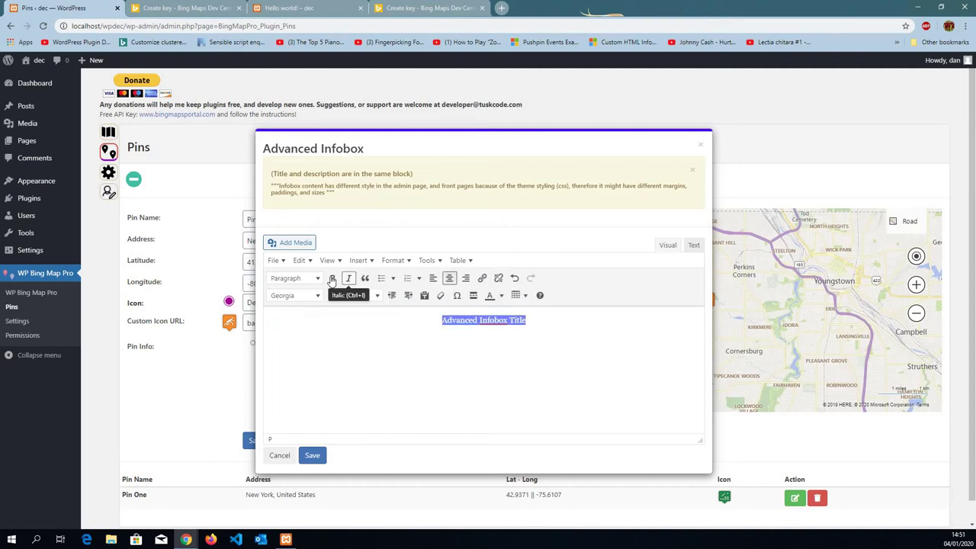
click(331, 279)
click(597, 316)
click(583, 338)
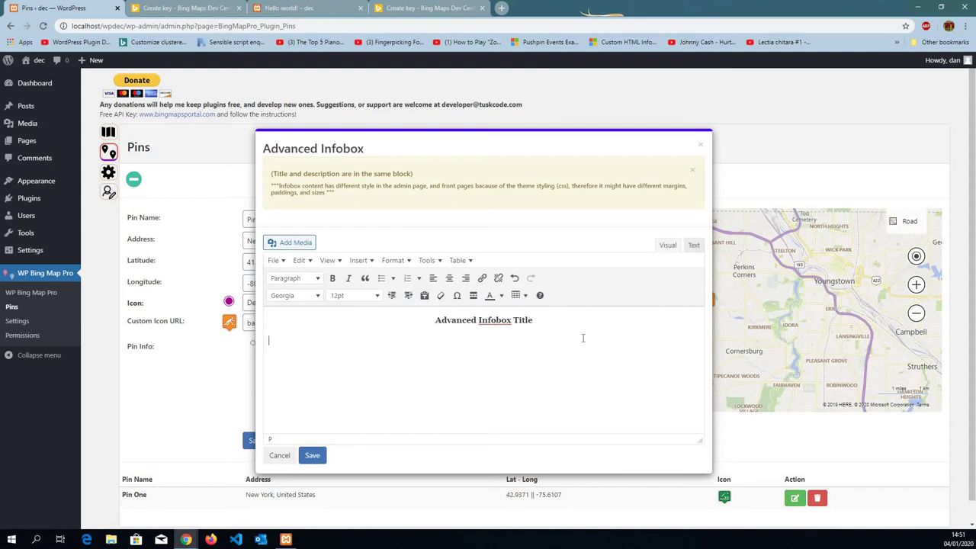
Step: Insert a table of three columns and two rows below the infobox heading, number its cells 1 to 6, and save the infobox
click(517, 295)
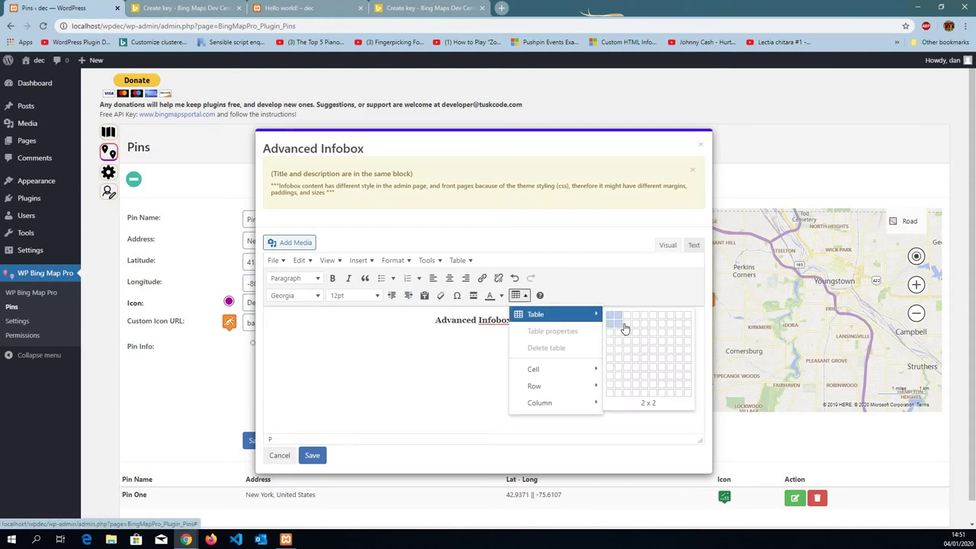
click(628, 315)
text(1)
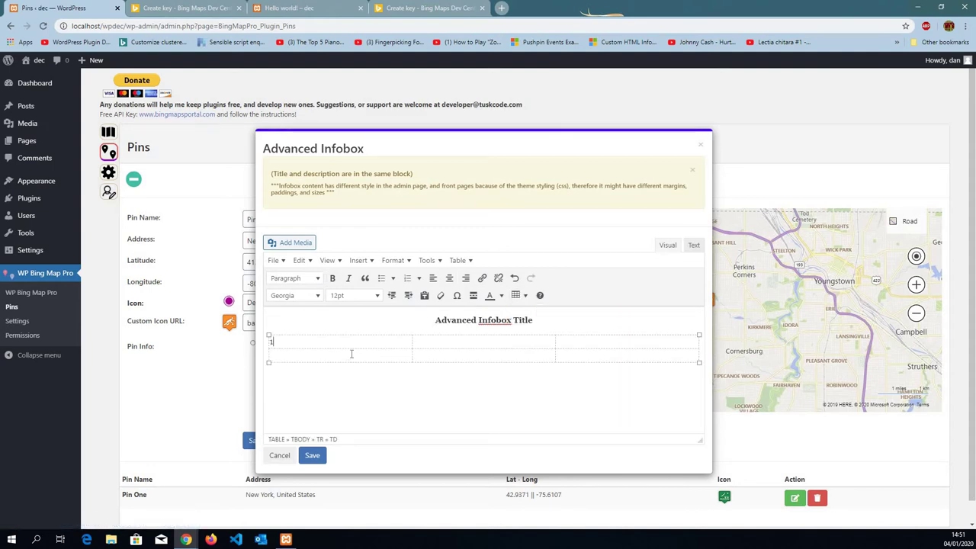
key(Tab)
text(2)
key(Tab)
text(3)
key(Tab)
click(312, 455)
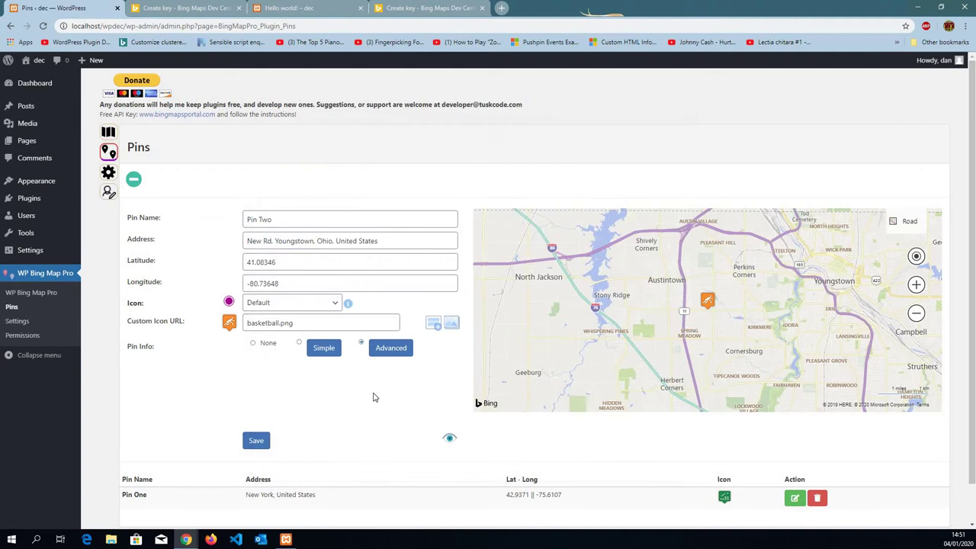
Step: Preview Pin Two's infobox on the map, save the pin, and collapse the pin form
click(707, 300)
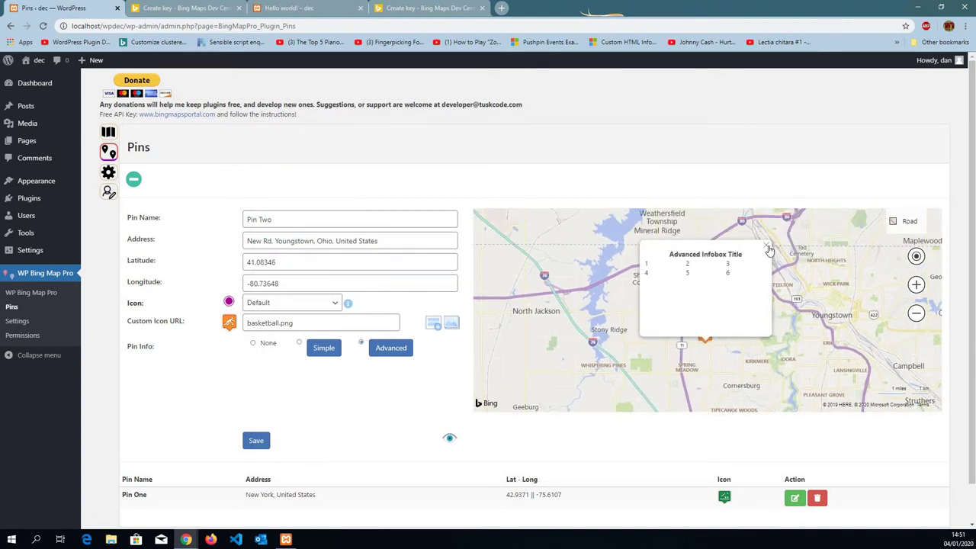
click(769, 250)
click(256, 440)
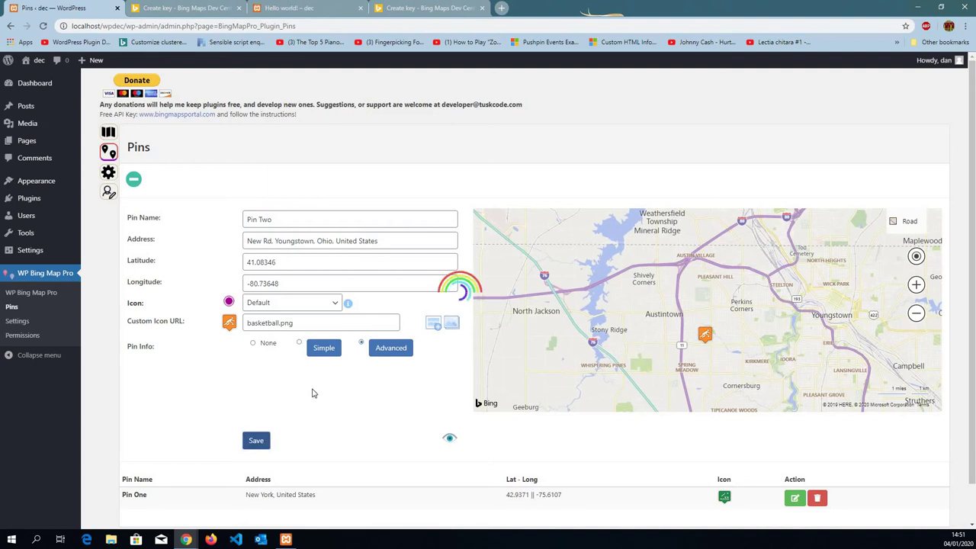
click(134, 179)
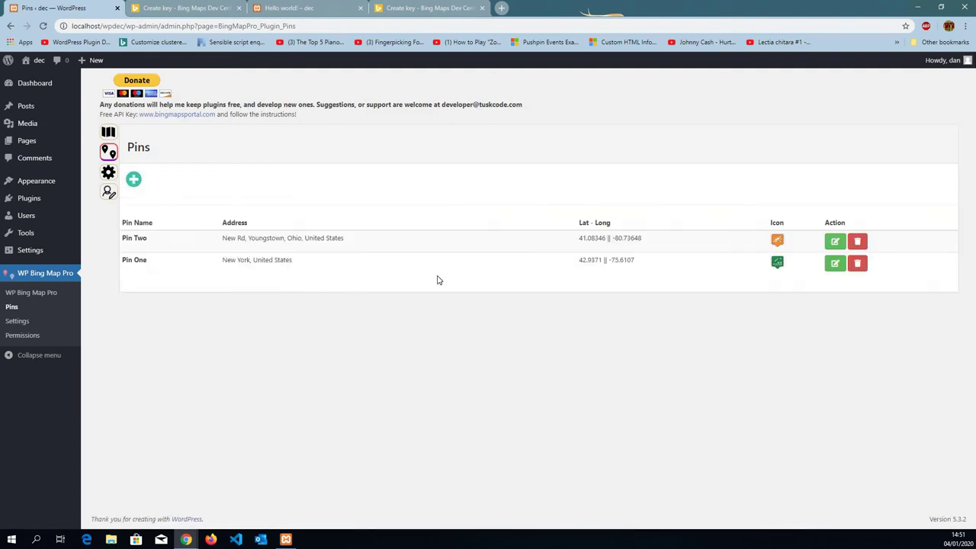
Step: Open "my first map" for editing, assign Pin Two and Pin One to it, and return to its map preview
click(109, 132)
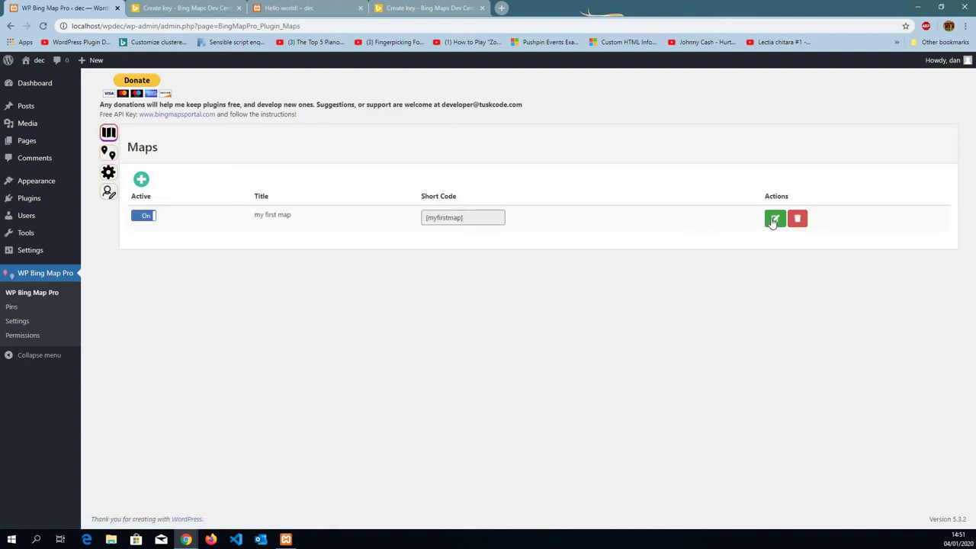
click(774, 220)
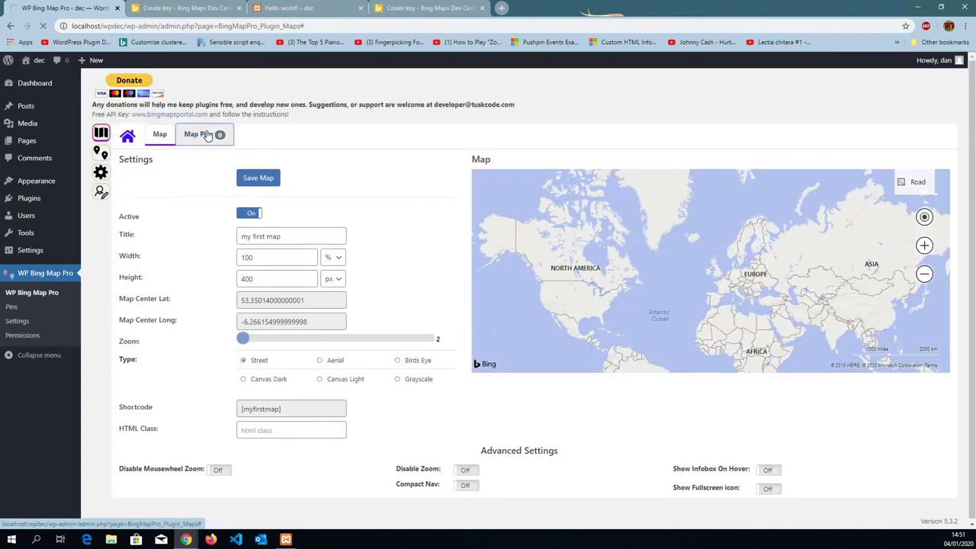
click(203, 134)
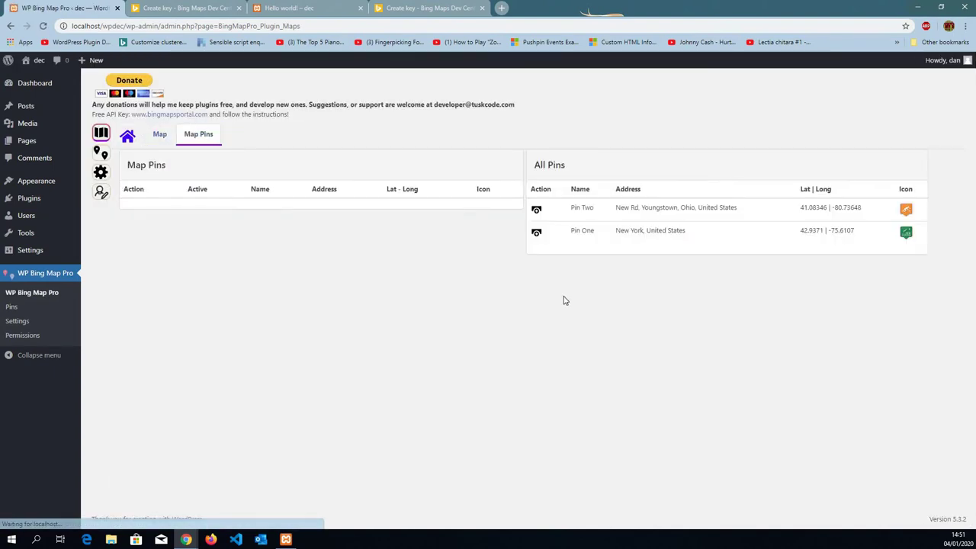
click(539, 211)
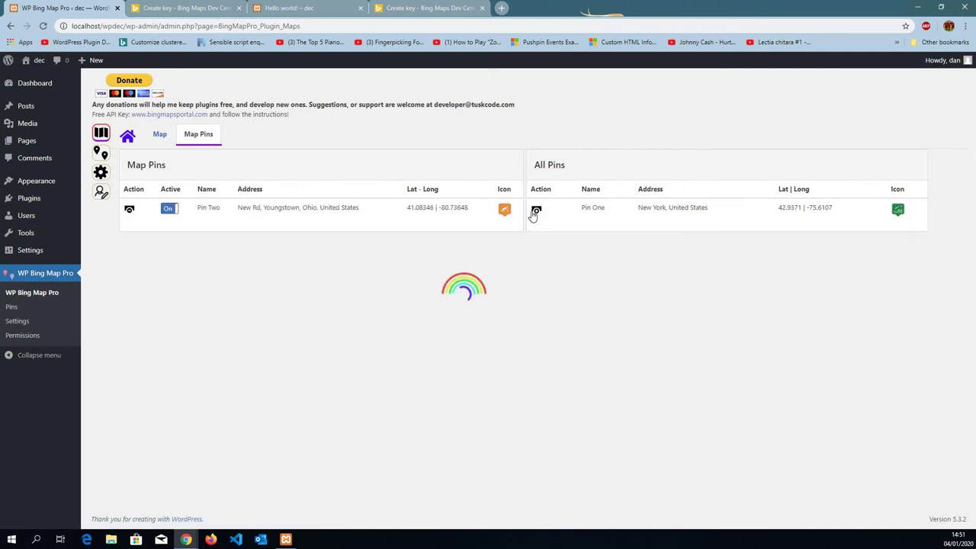
click(531, 213)
click(161, 136)
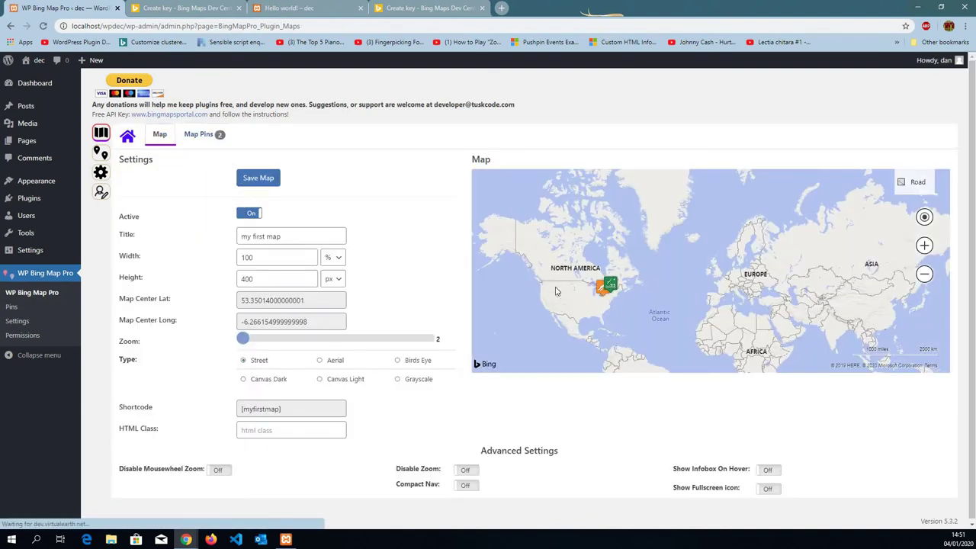
Step: Zoom the map to level 6 around the two pins near New York and Ohio, and save the map
scroll(607, 303, up, 3)
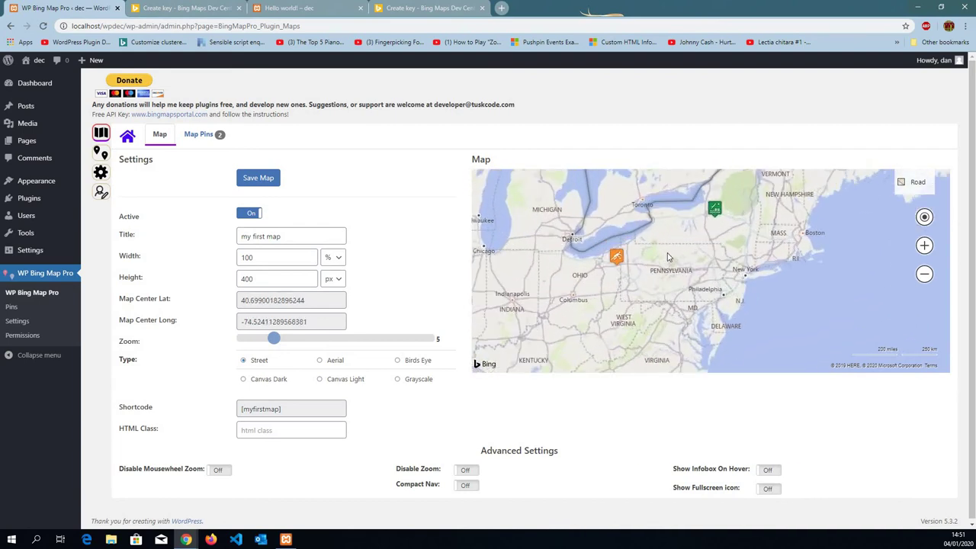
scroll(668, 282, up, 1)
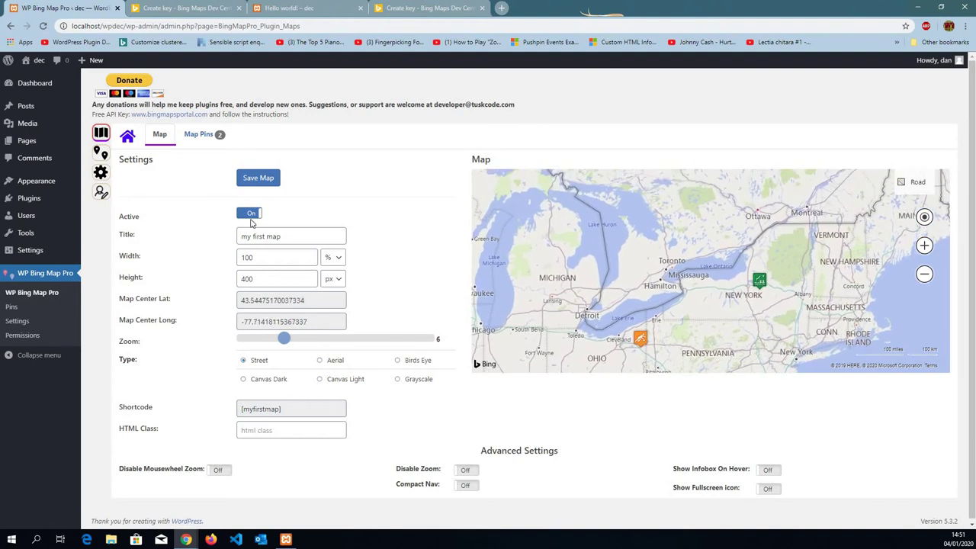
click(257, 178)
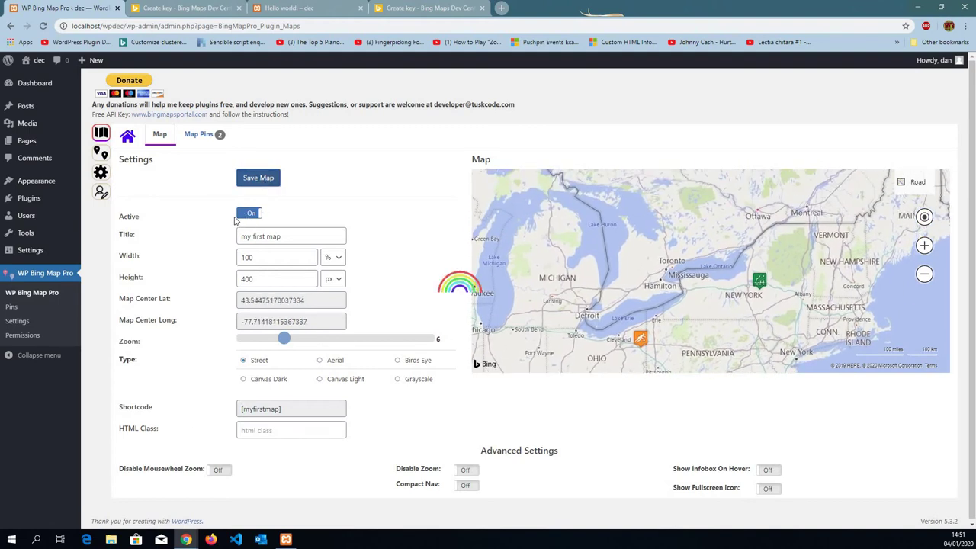
double_click(296, 300)
key(Tab)
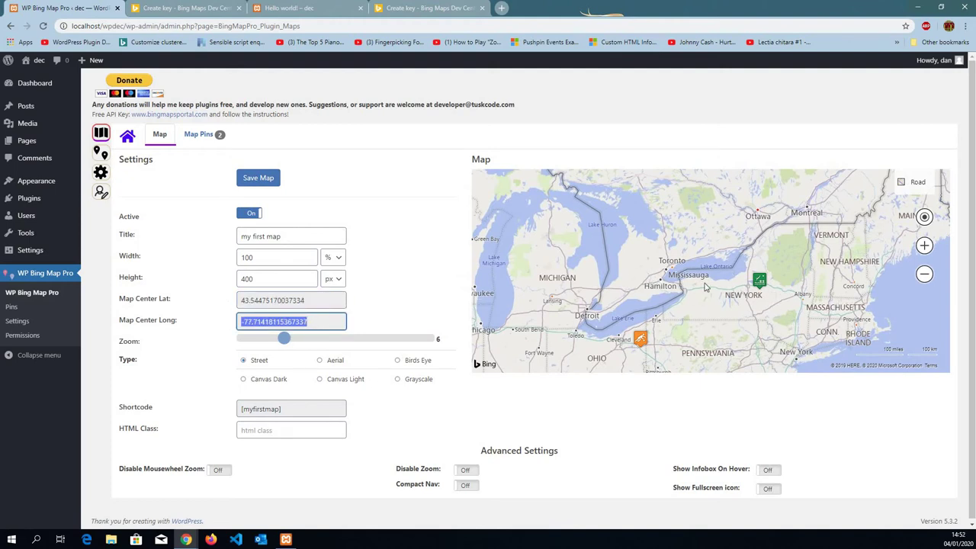
click(339, 398)
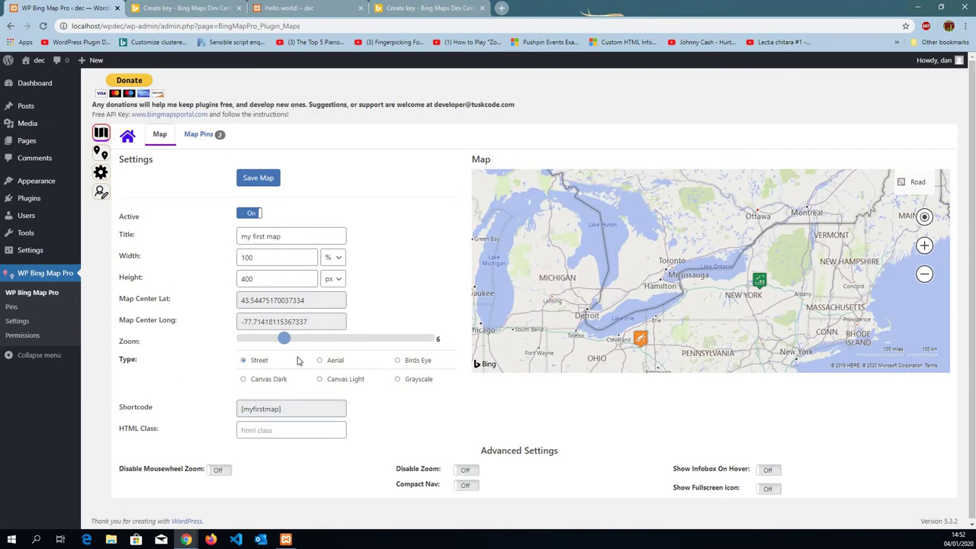
Step: Preview the map in the Aerial type and return it to Street
click(321, 363)
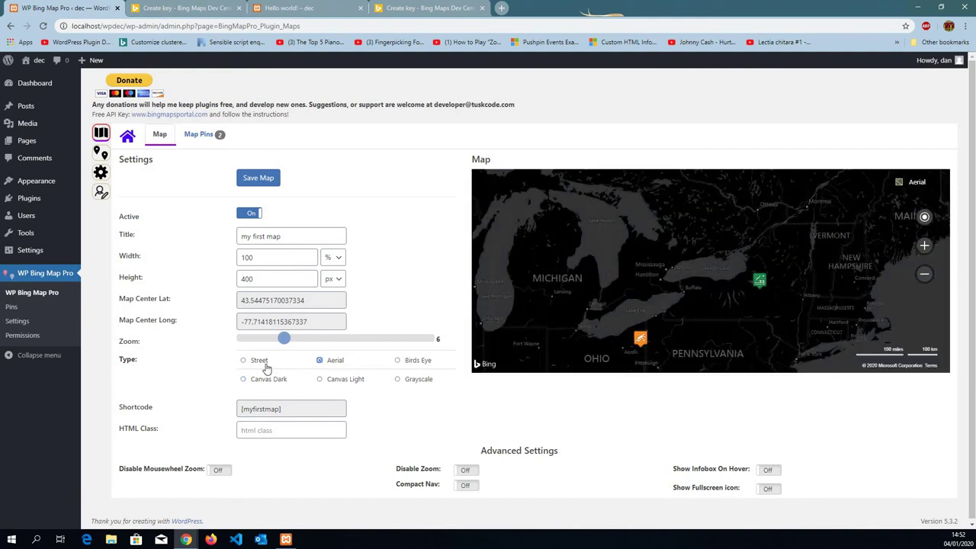
click(263, 363)
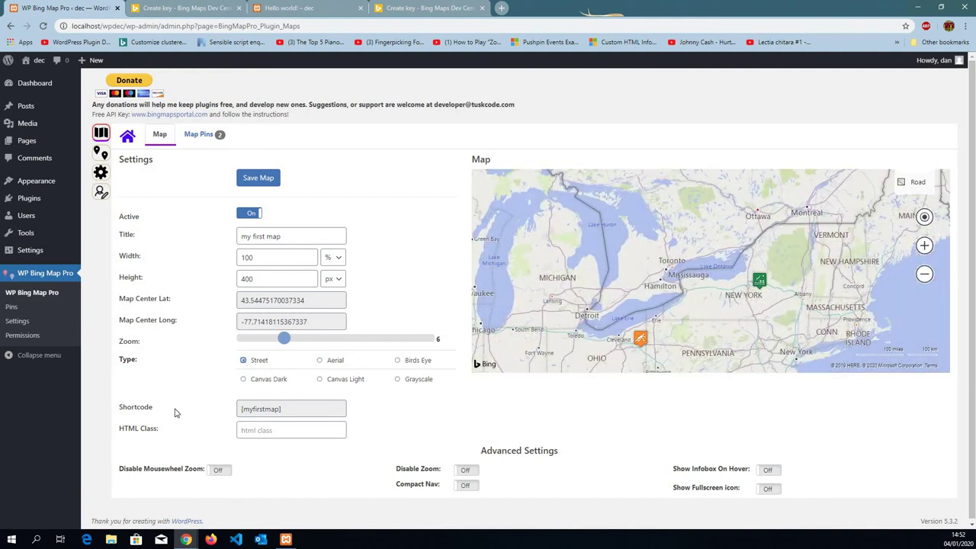
key(Tab)
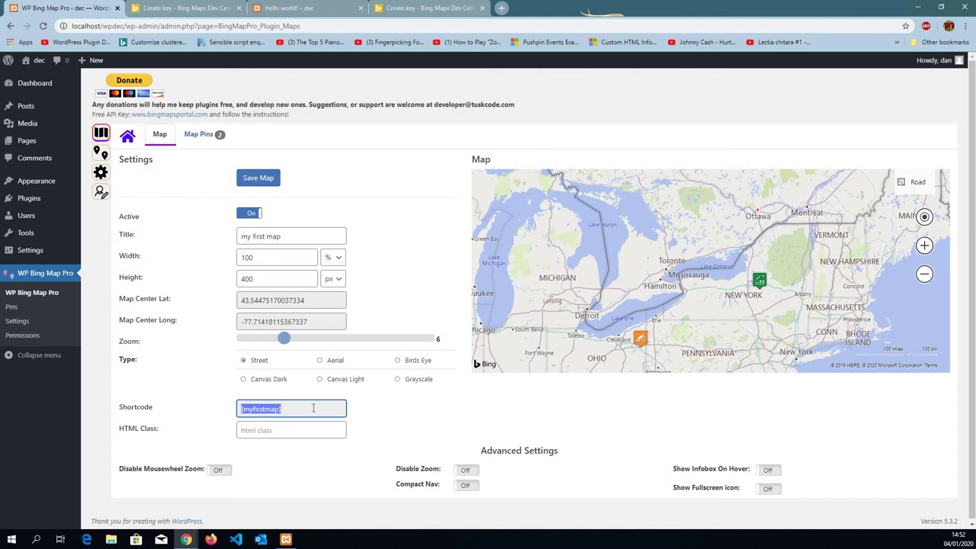
click(289, 409)
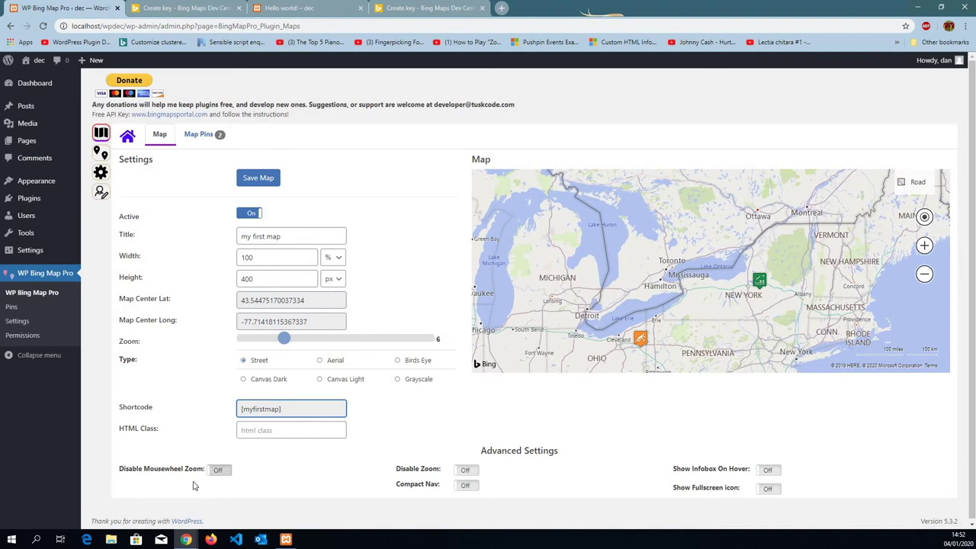
Step: Enable compact navigation, infobox on hover and the fullscreen icon for the map, test Pin Two's infobox, and save the map
click(467, 486)
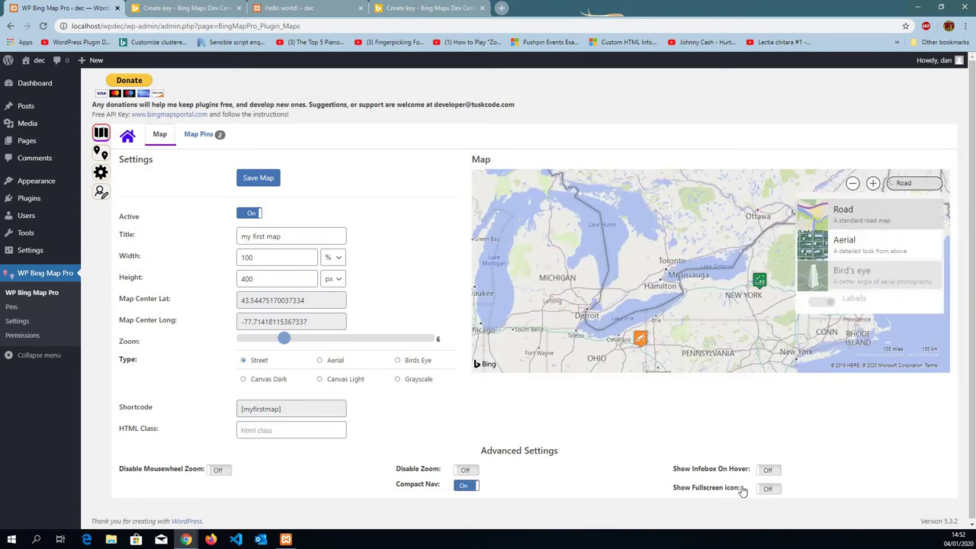
click(771, 471)
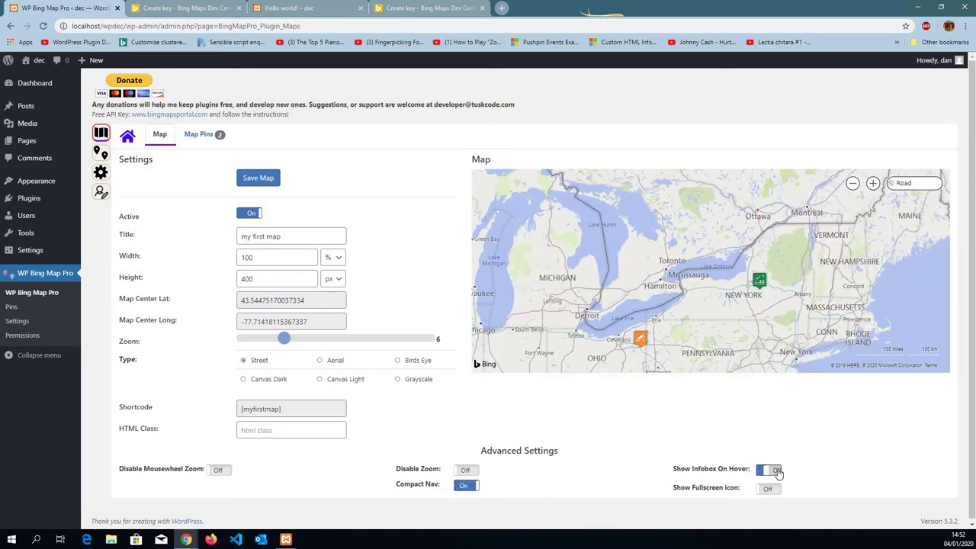
mouse_move(642, 343)
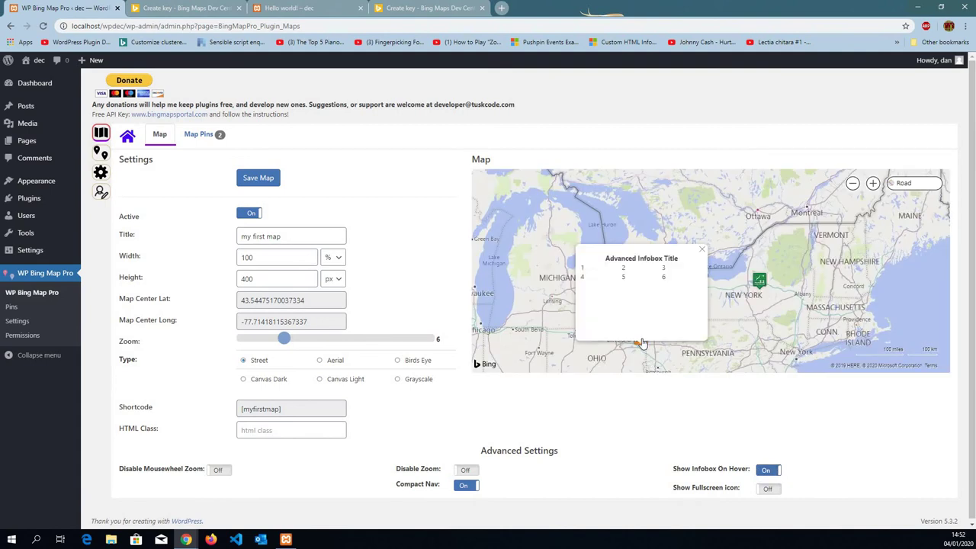
click(703, 250)
click(771, 491)
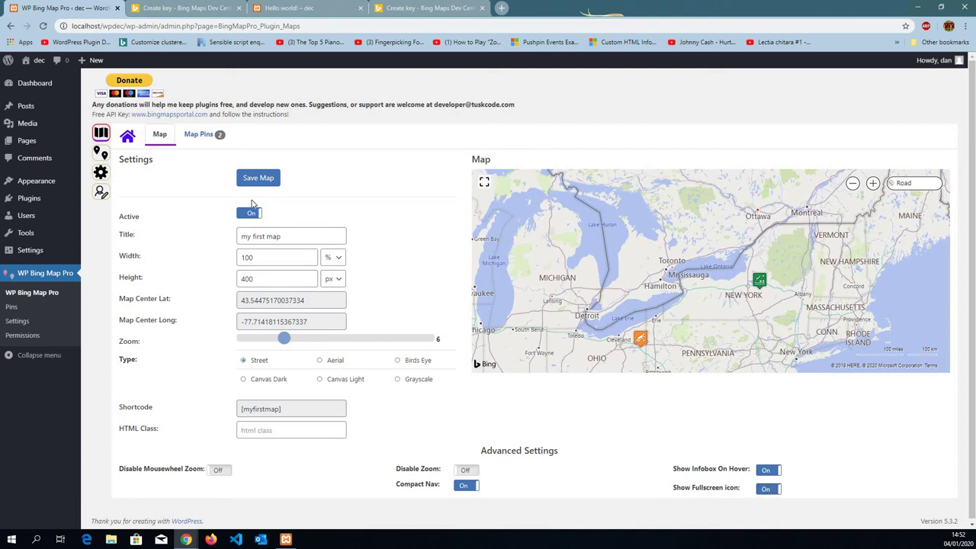
click(258, 179)
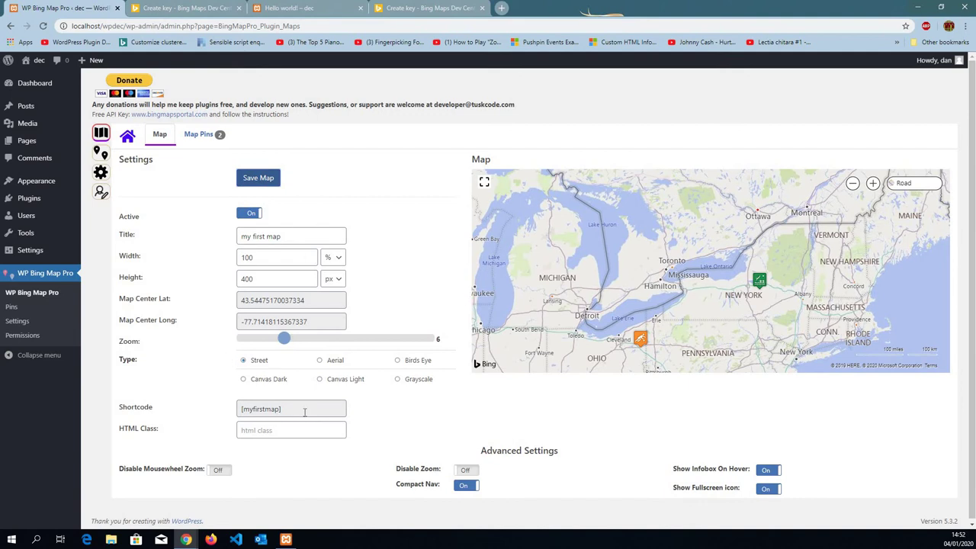
Step: Select the map's shortcode [myfirstmap] and open the "Hello world!" post for editing
click(202, 407)
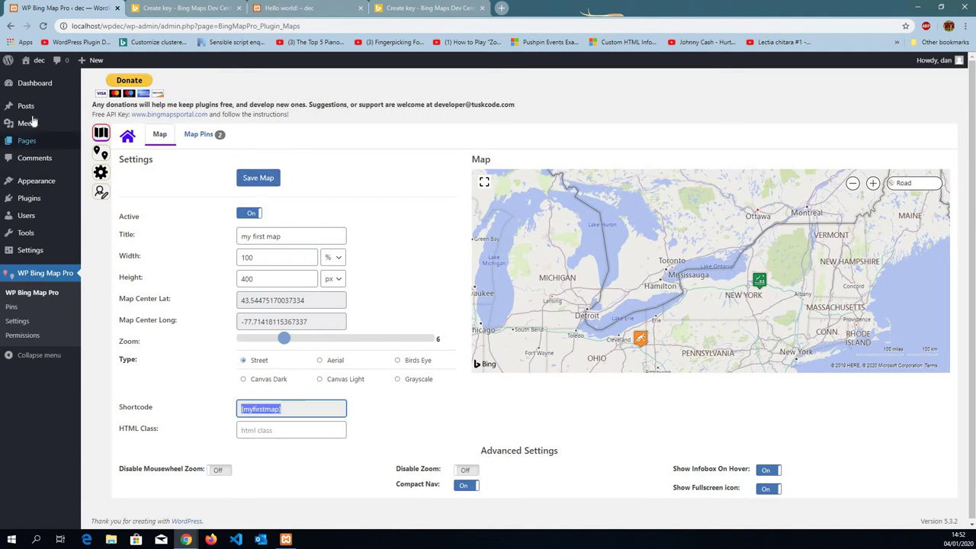
mouse_move(64, 109)
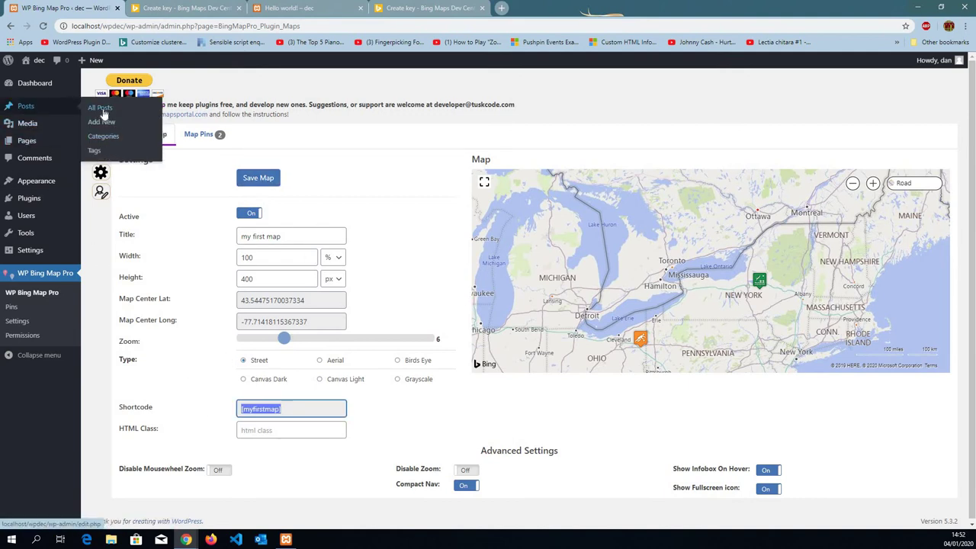
click(104, 114)
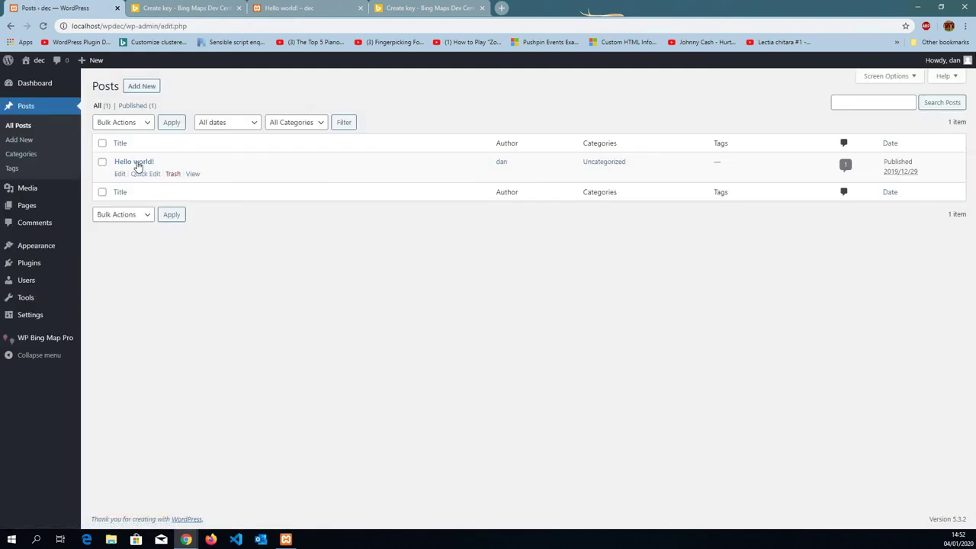
click(134, 163)
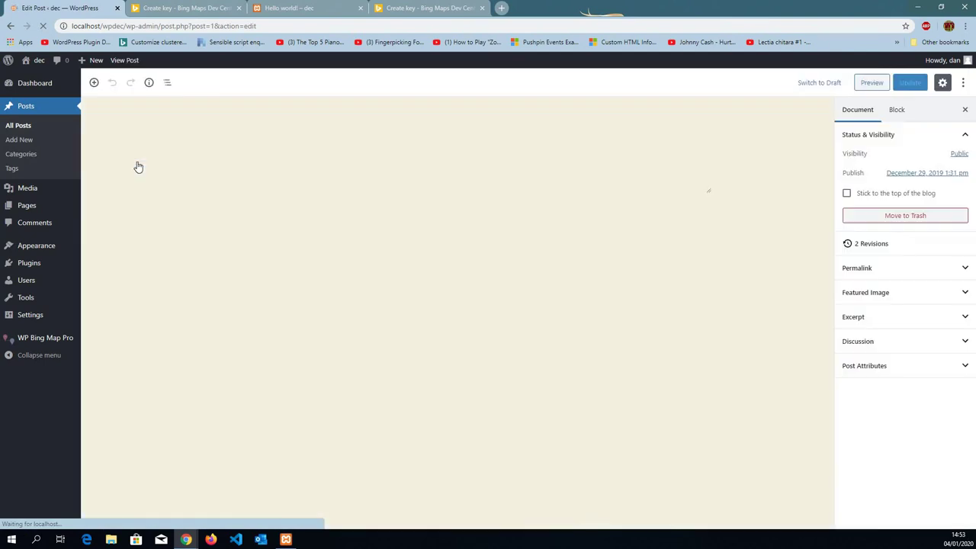
Step: Replace the paragraph below the post's welcome text with the shortcode [myfirstmap] and update the post
triple_click(307, 265)
key(ctrl+c)
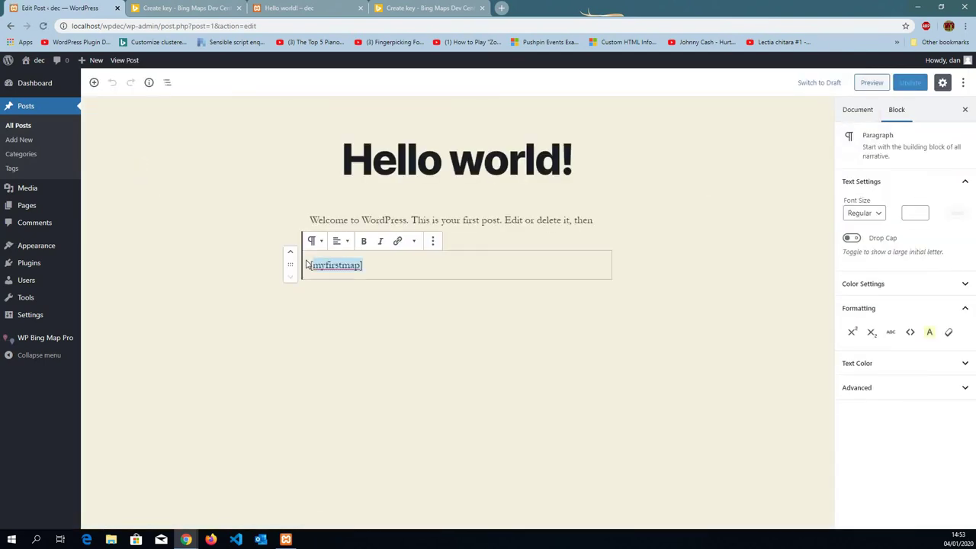
key(BackSpace)
key(ctrl+v)
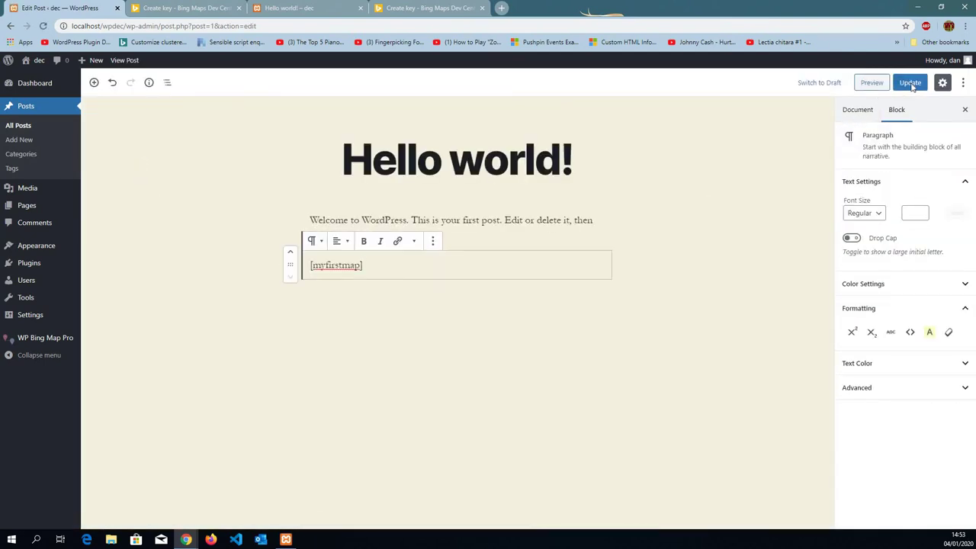
click(909, 82)
Step: Preview the post and check the infoboxes of both pins on the embedded map
click(868, 84)
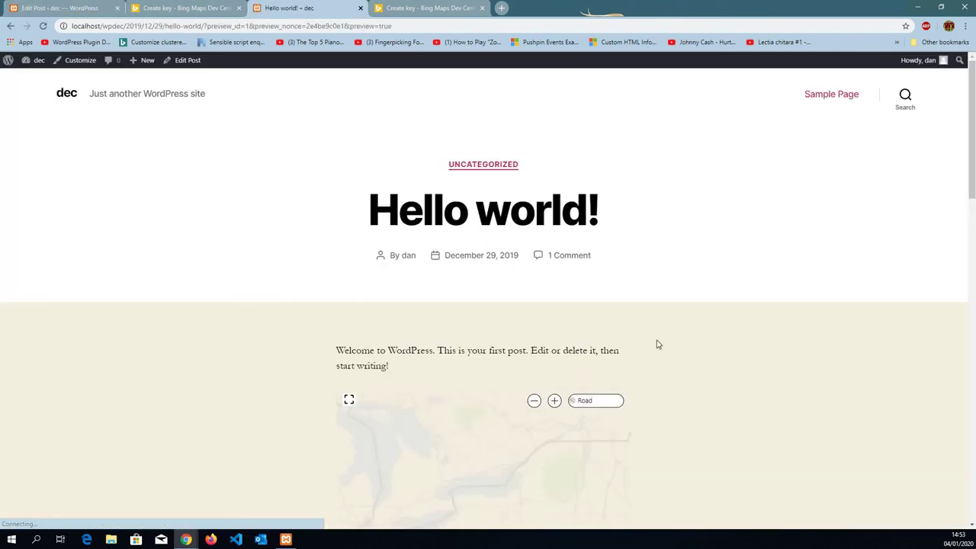
scroll(743, 358, down, 3)
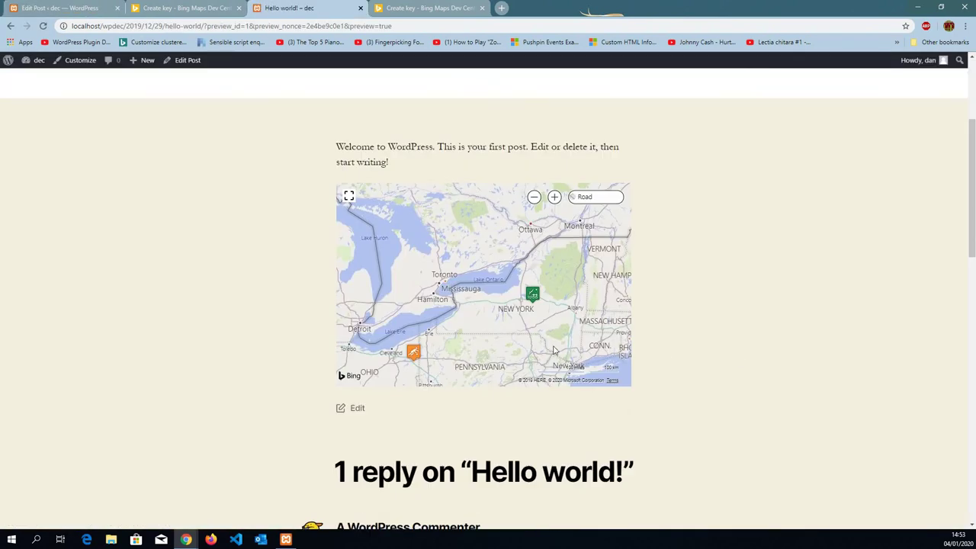
click(532, 291)
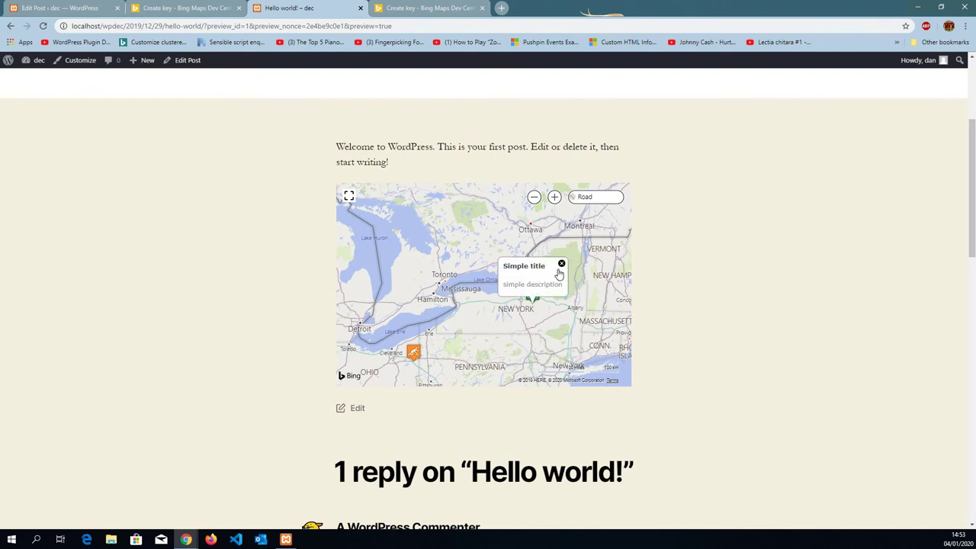
click(564, 267)
click(412, 352)
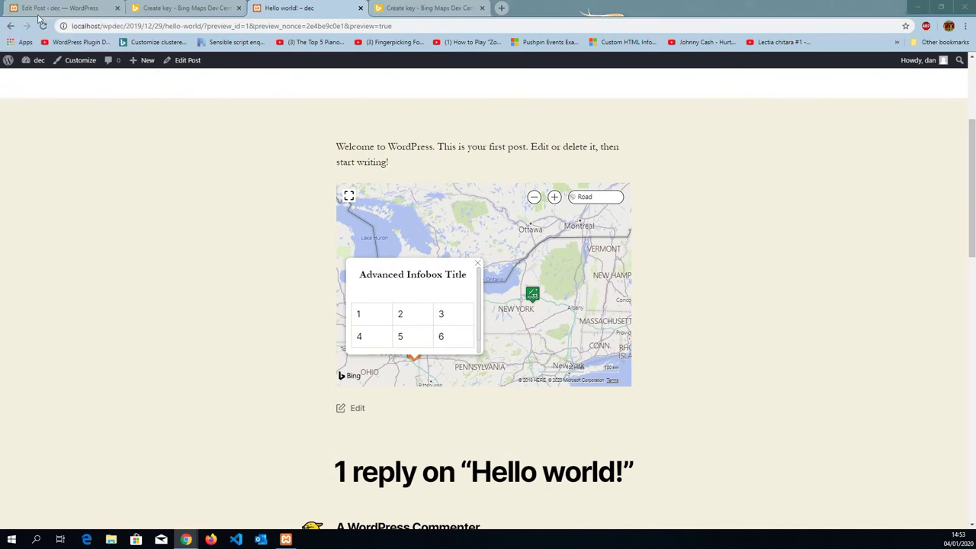
Step: Return to the WP Bing Map Pro administration and review its general settings
click(40, 7)
click(43, 338)
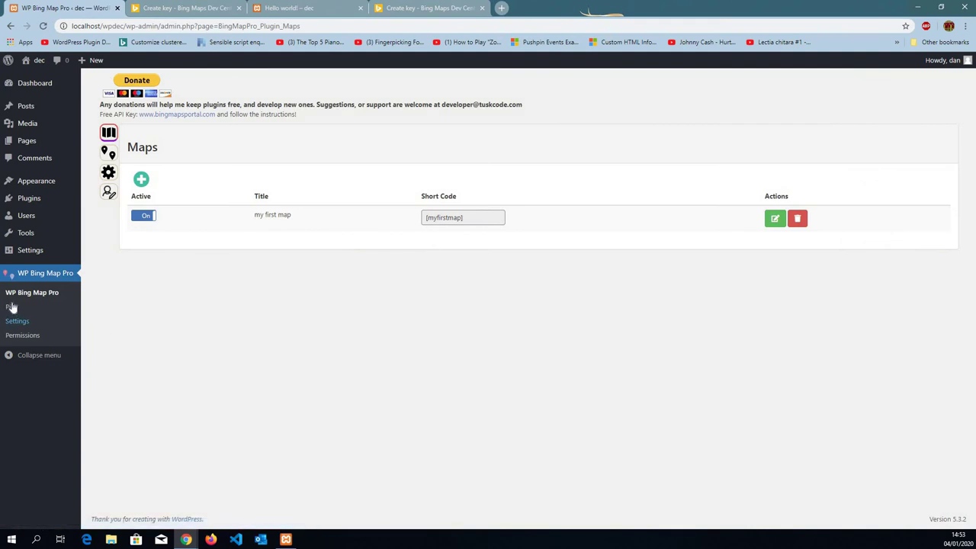
click(17, 324)
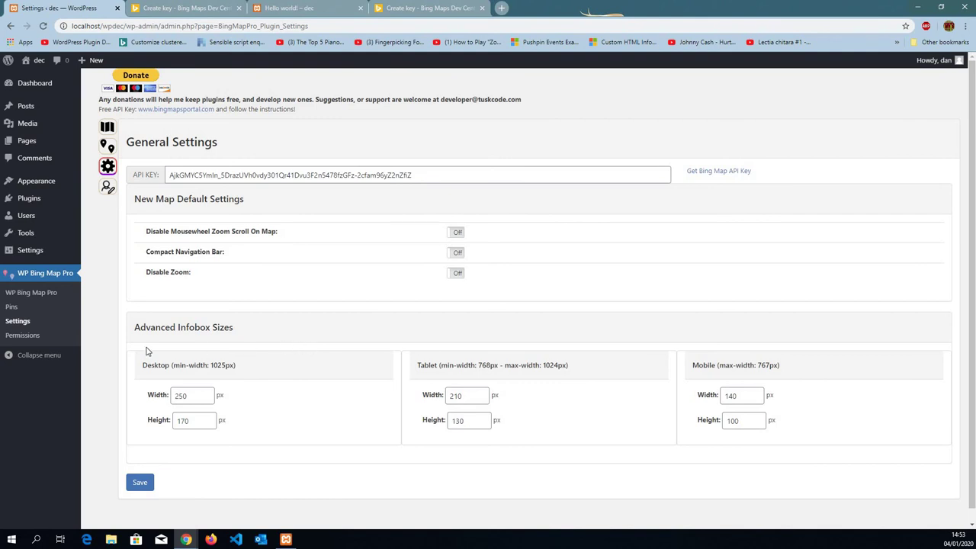
Step: Allow the Contributor role to use the plugin in the role permissions and save
click(30, 336)
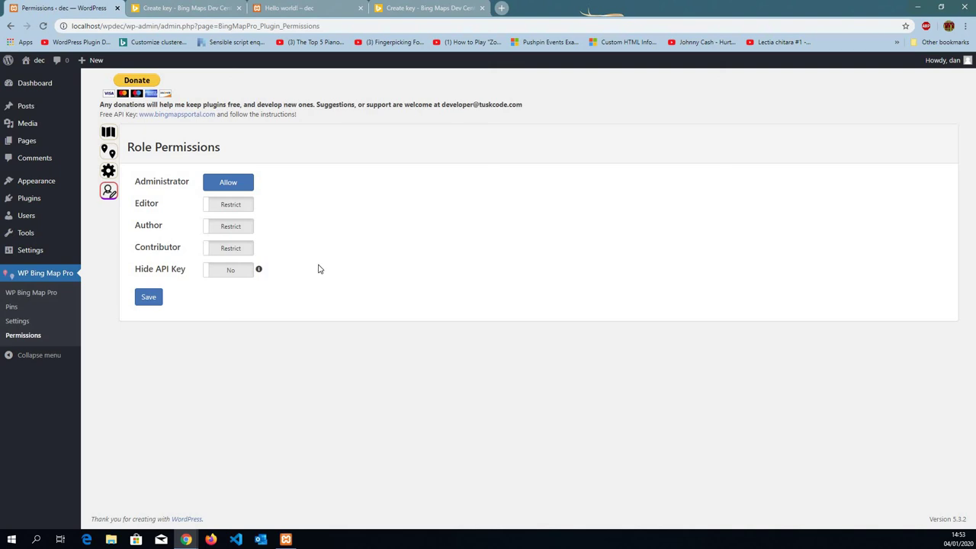
click(238, 250)
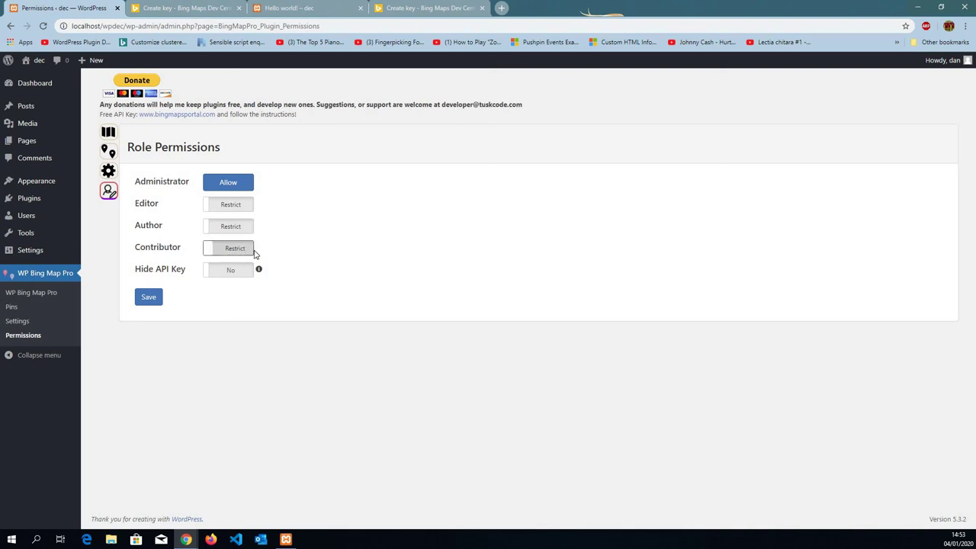
click(148, 297)
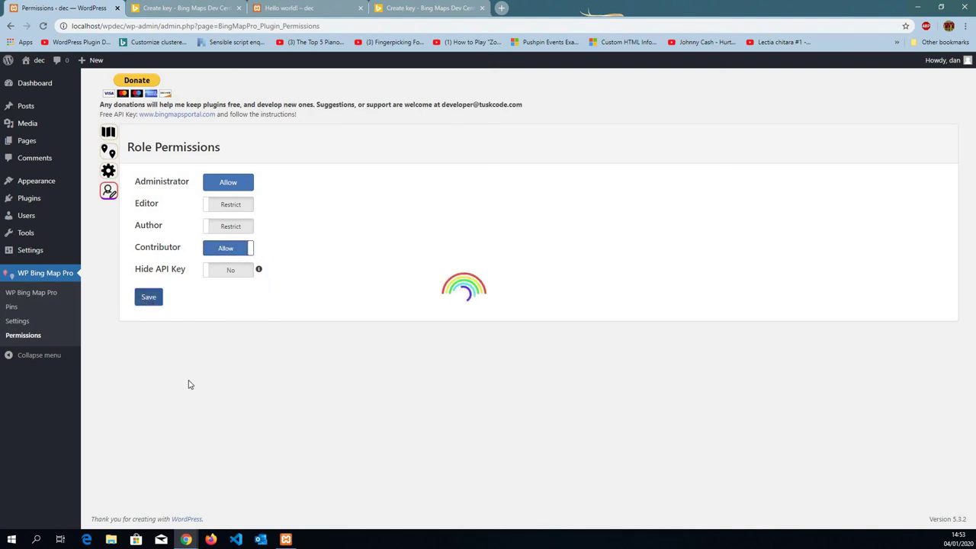
Step: Switch to the contributor's incognito window, refresh the dashboard, and check the plugin's maps, pins and settings pages
mouse_move(186, 538)
click(253, 481)
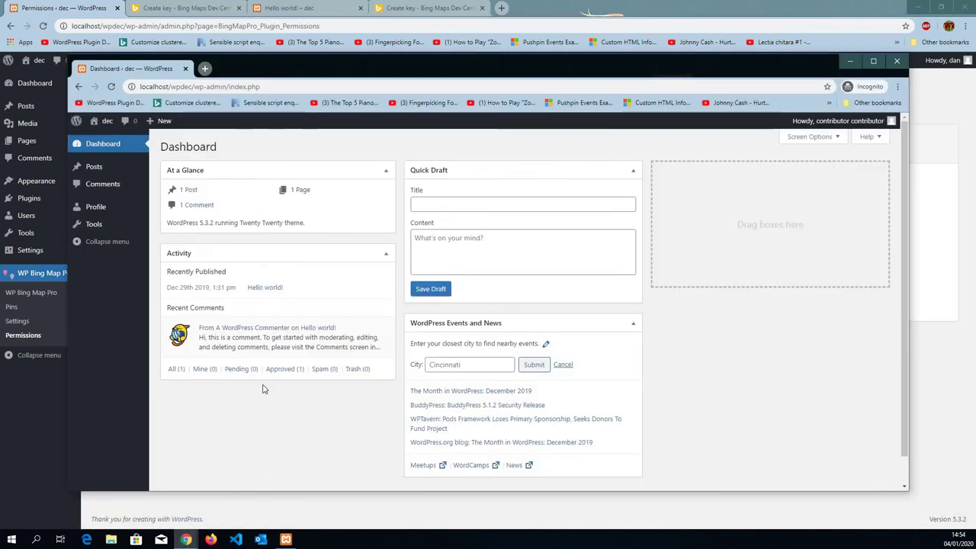
mouse_move(835, 126)
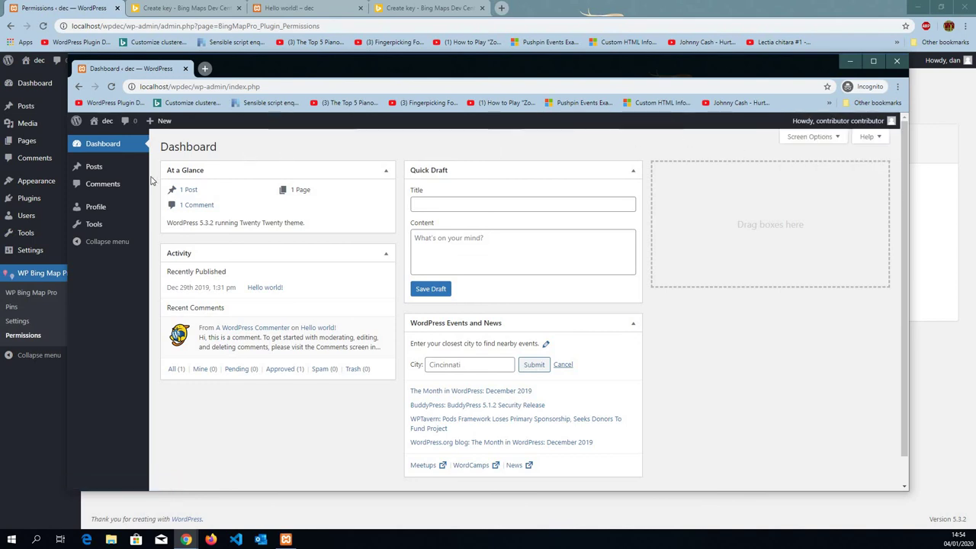
click(115, 145)
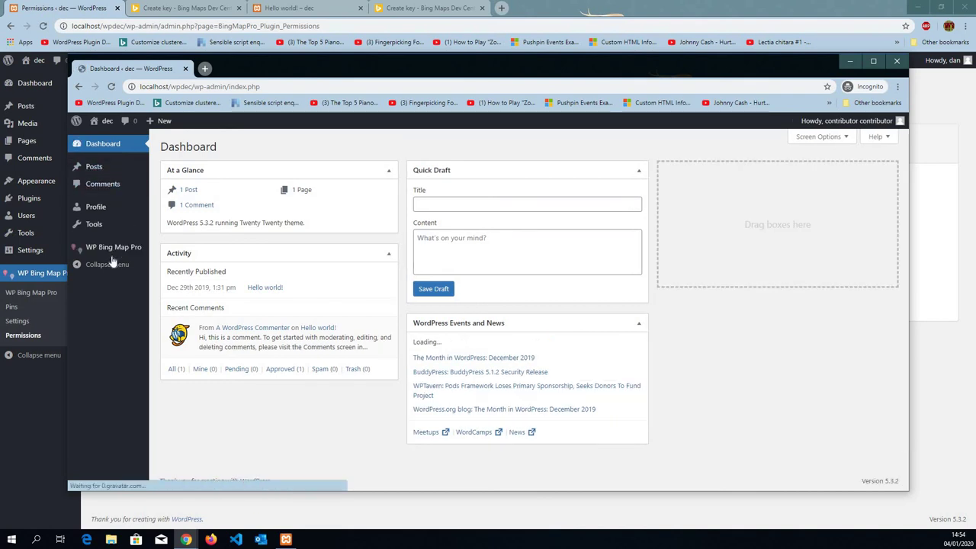
click(100, 248)
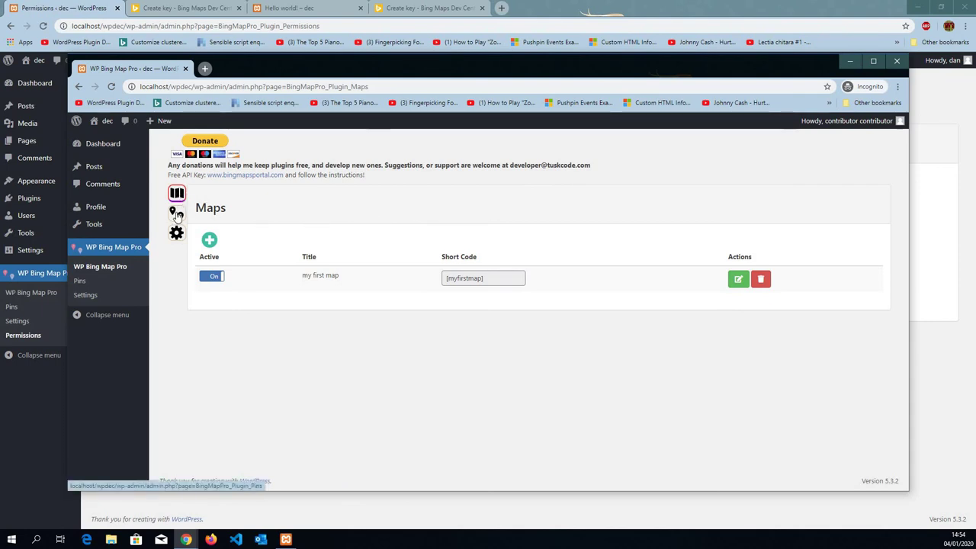
click(176, 214)
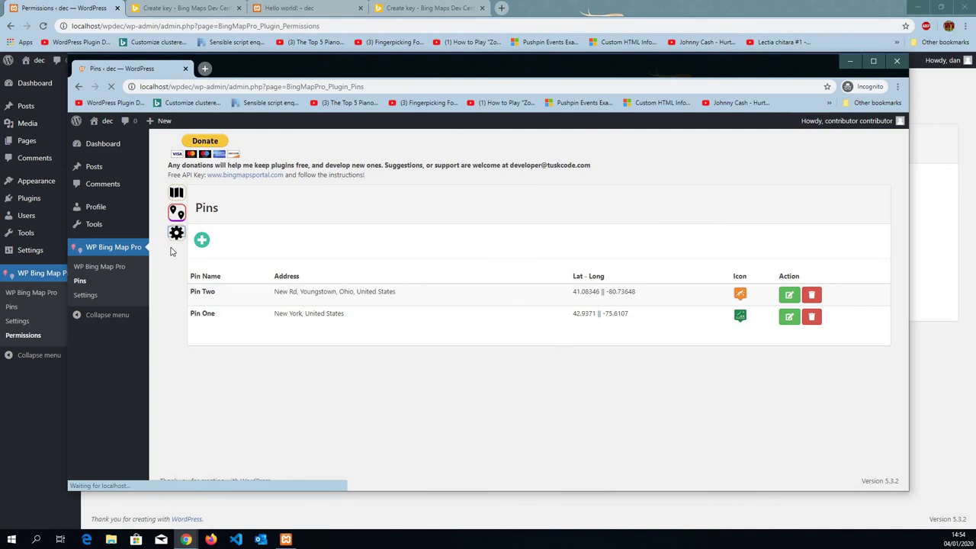
click(176, 233)
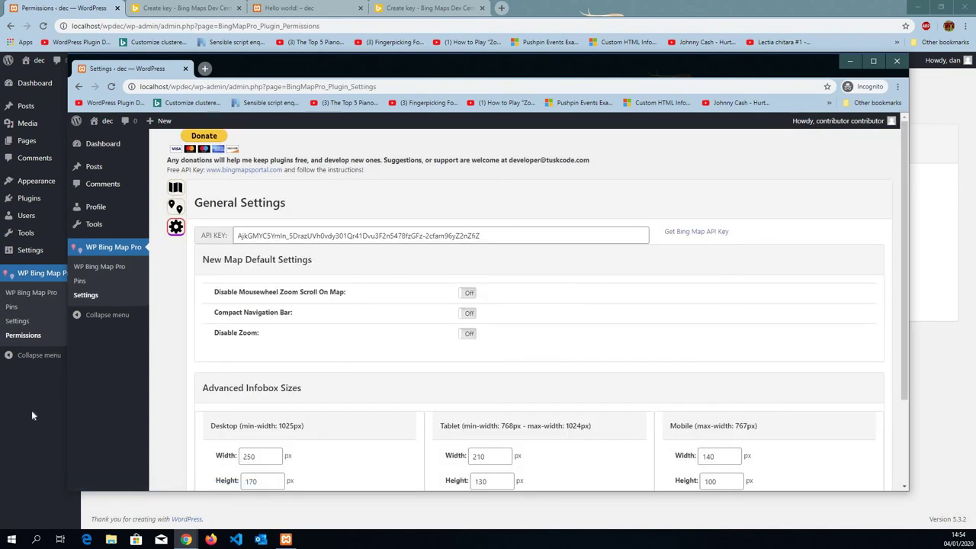
Step: Return to the administrator's role permissions, set Hide API Key to Yes, and save
click(66, 390)
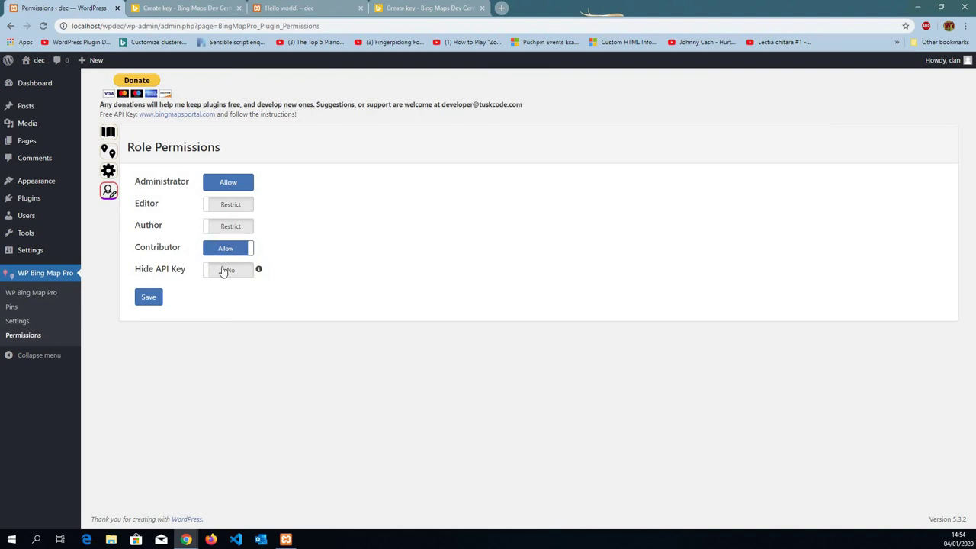
click(223, 272)
click(152, 298)
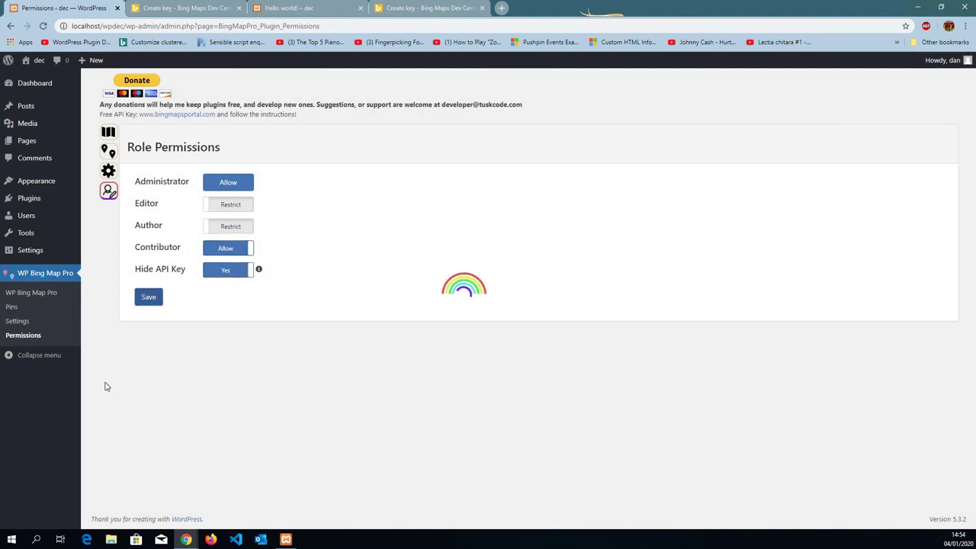
Step: Switch to the contributor's incognito window and reload its plugin settings page to check the API key's visibility
mouse_move(186, 539)
click(137, 488)
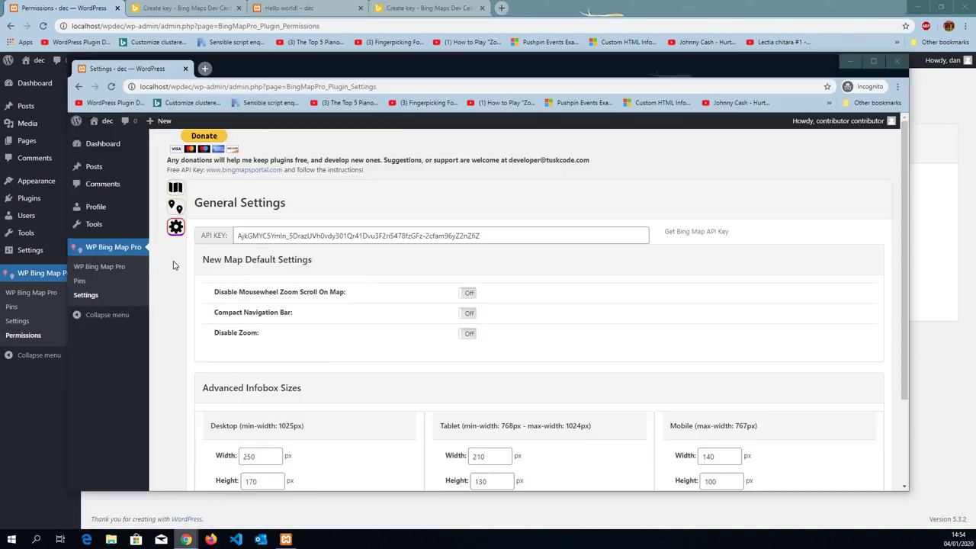
click(110, 86)
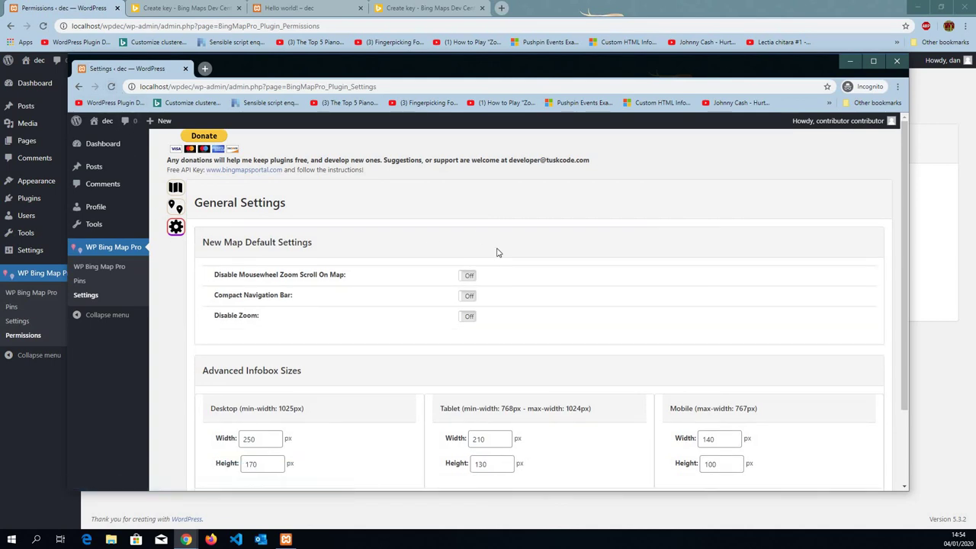